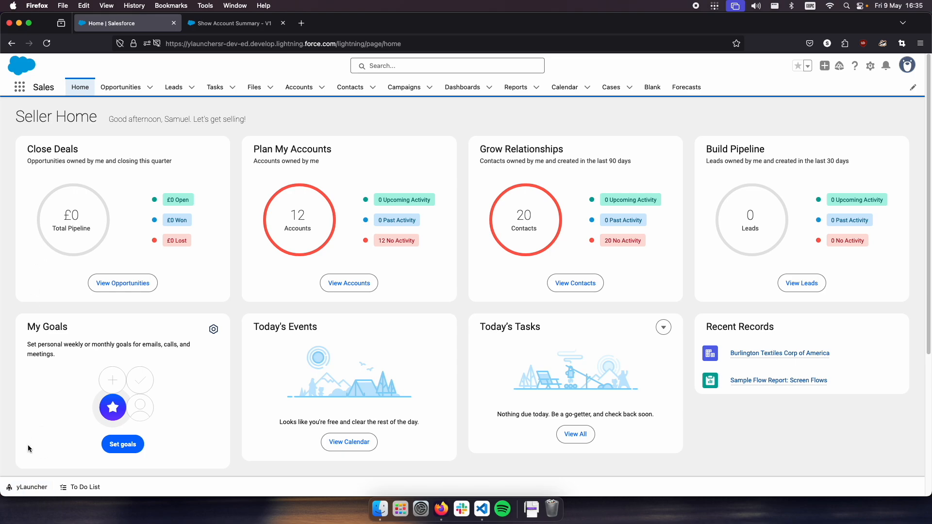
- Bring up the yLauncher command bar and list its available slash commands
click(23, 488)
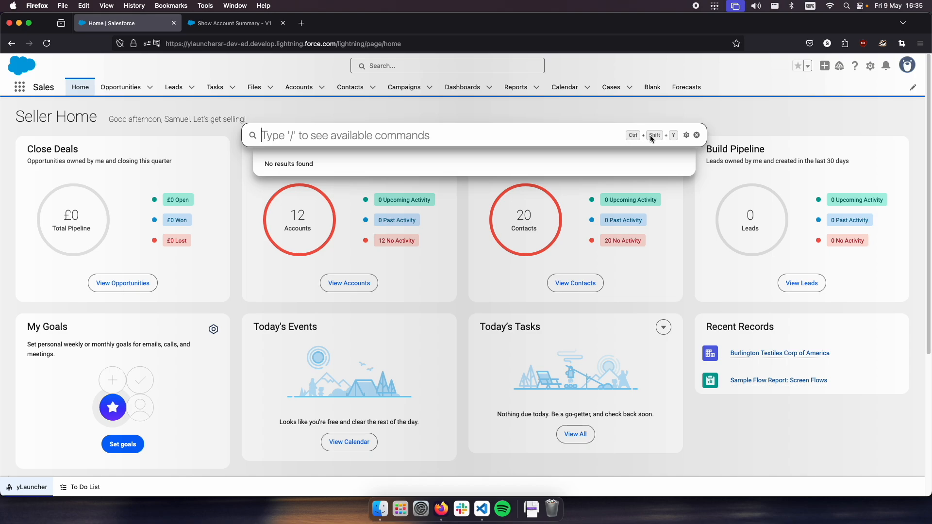
click(455, 310)
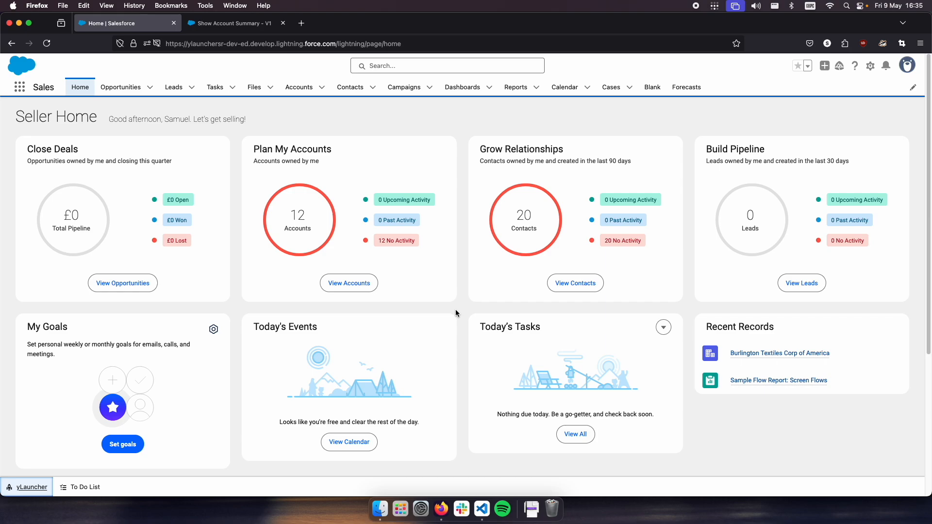
key(ctrl+shift+y)
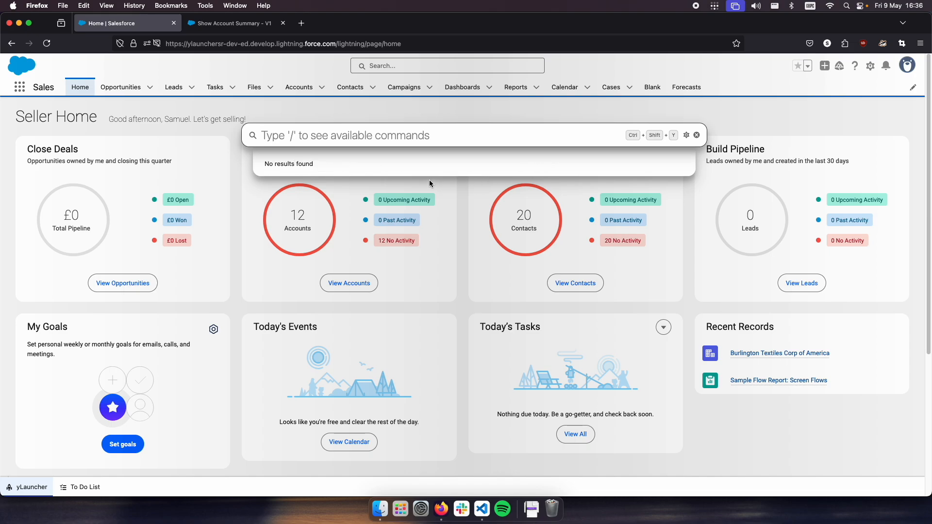
text(/)
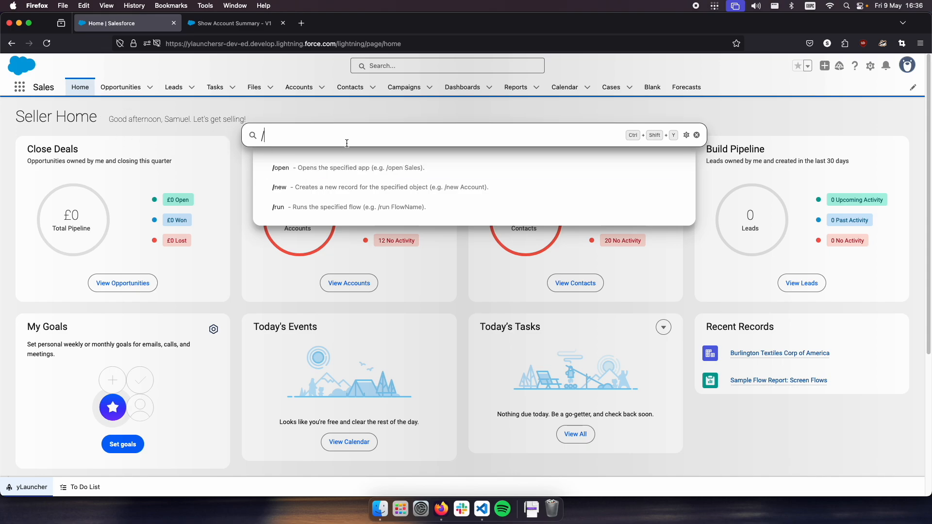
- Open the Sales (LightningSales) app using the launcher's /open command with "sales" as the app name
text(open)
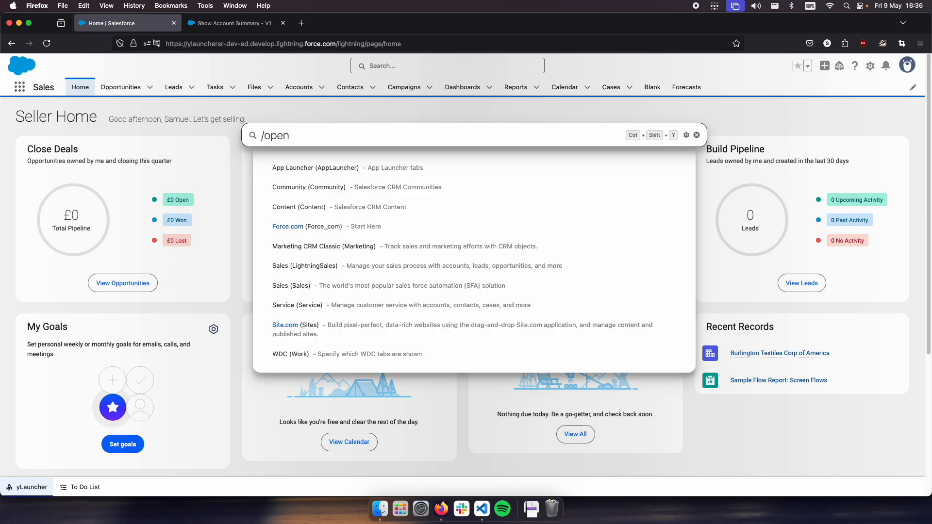
key(Down)
key(Down)
key(Down)
key(Down)
key(Down)
key(Down)
key(Down)
key(Down)
key(Down)
key(Down)
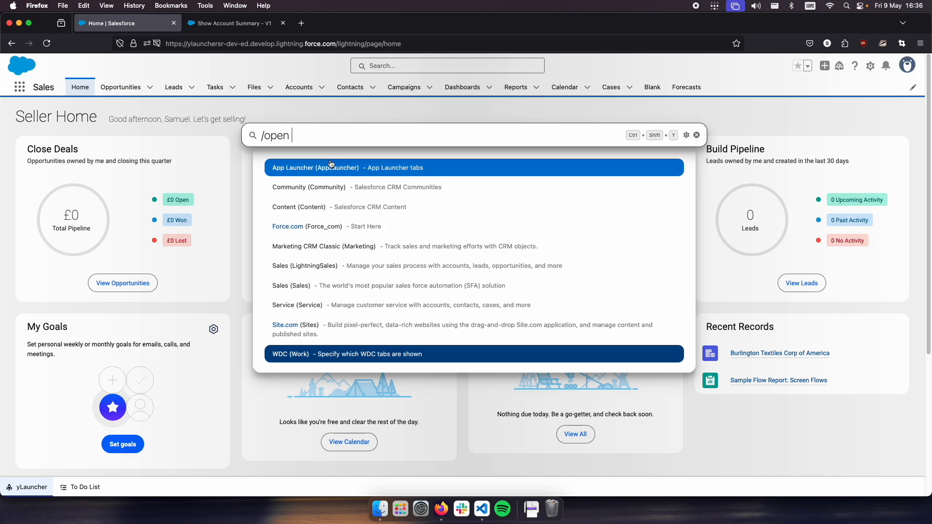
text(sales)
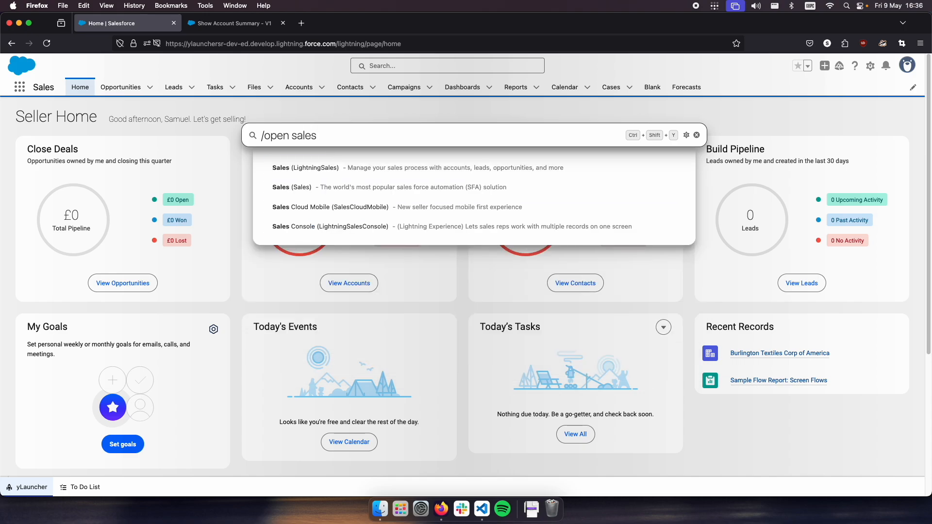
key(Down)
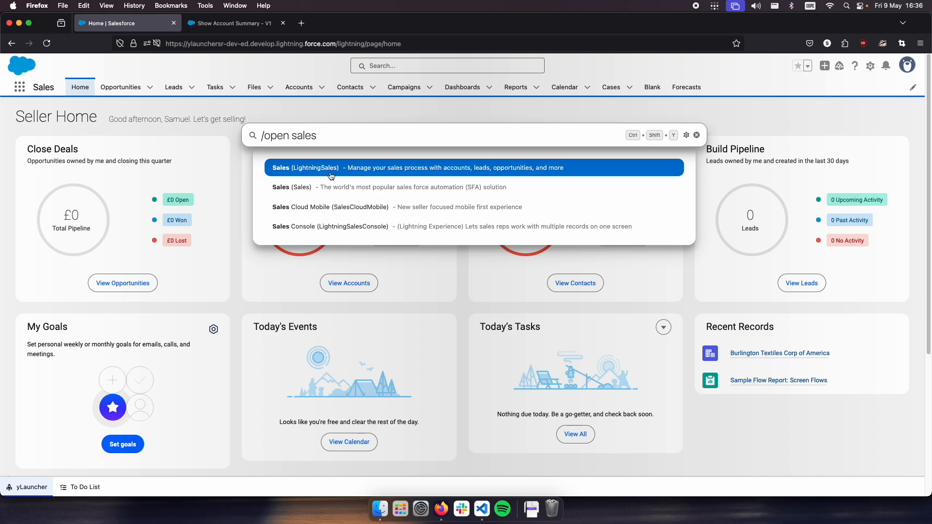
click(362, 169)
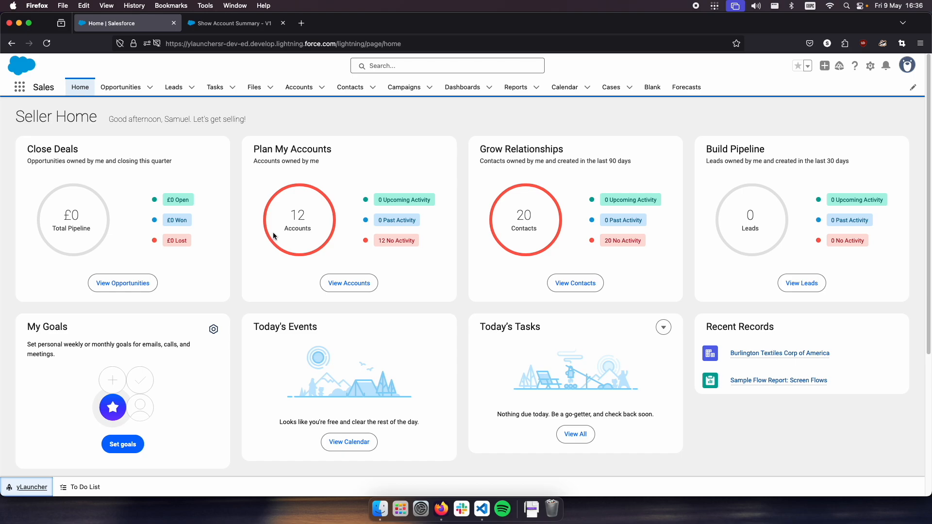
- Open a blank New Account form with the launcher command "/new account" and close it without saving
click(25, 487)
text(/)
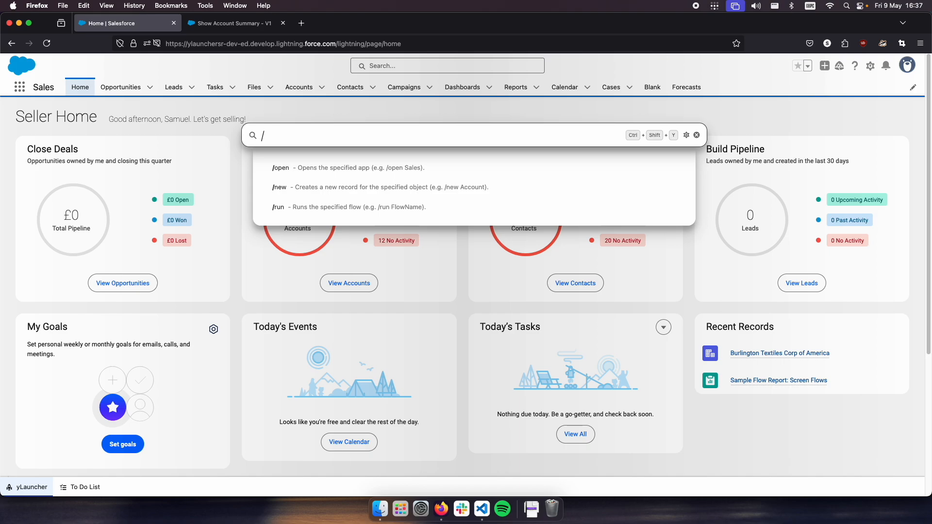
text(new account)
key(Return)
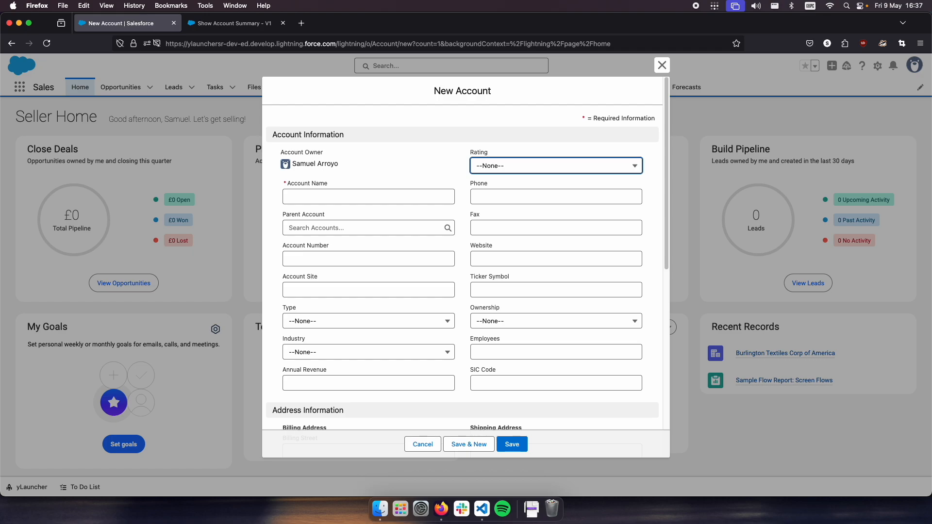
click(662, 65)
- Check which flows the launcher's /run command offers and clear the command
key(ctrl+shift+y)
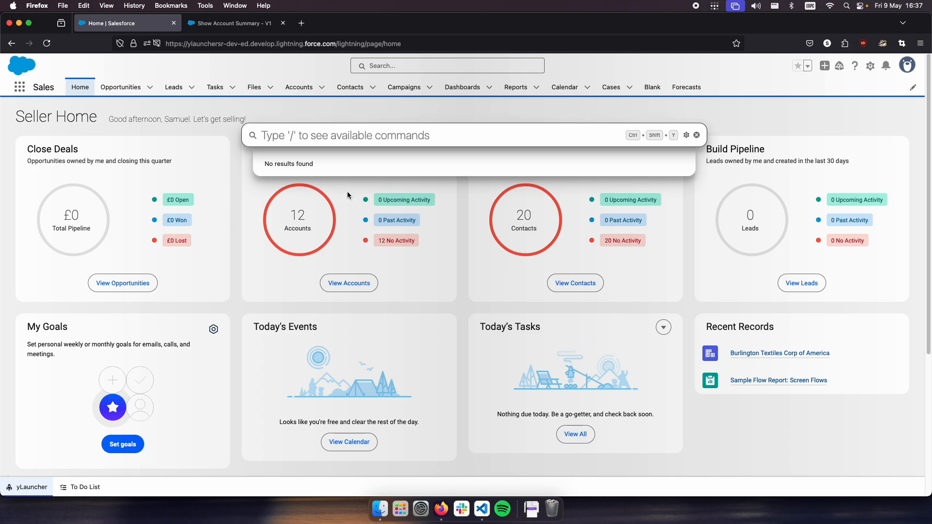
click(232, 277)
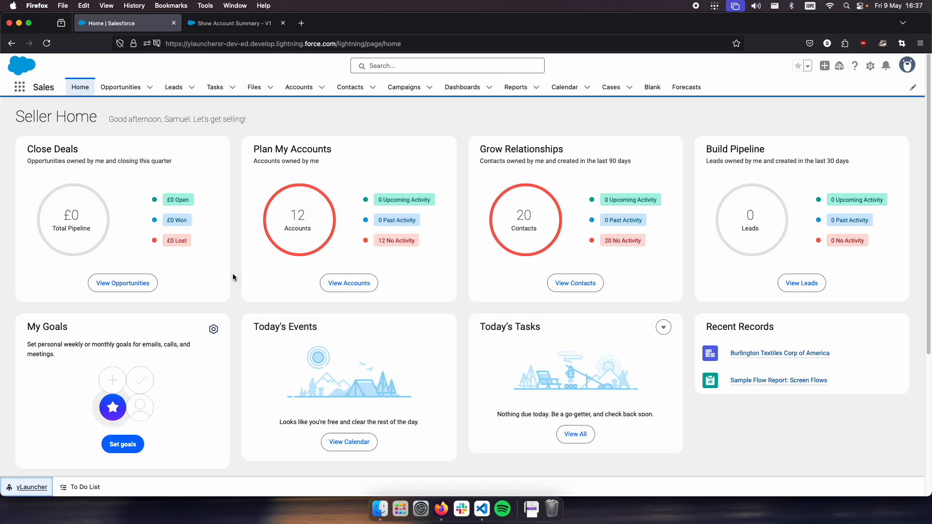
key(ctrl+shift+y)
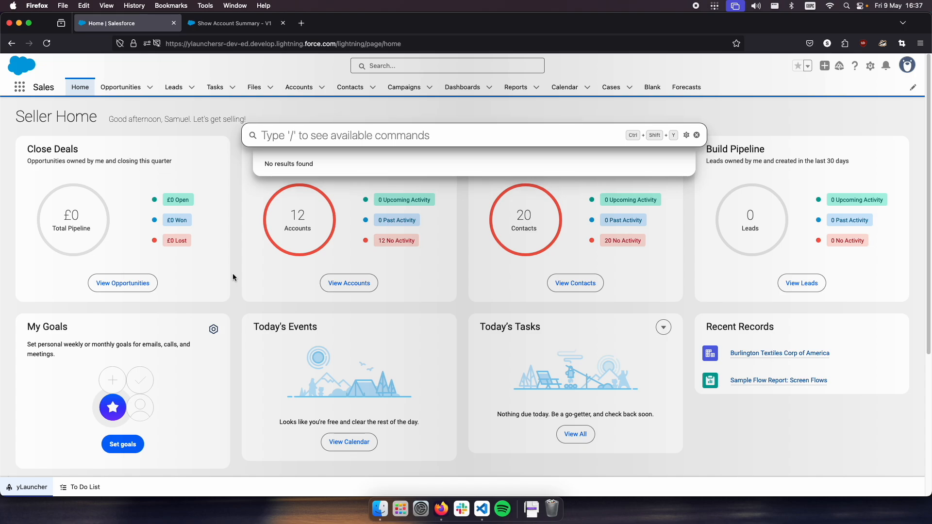
text(/)
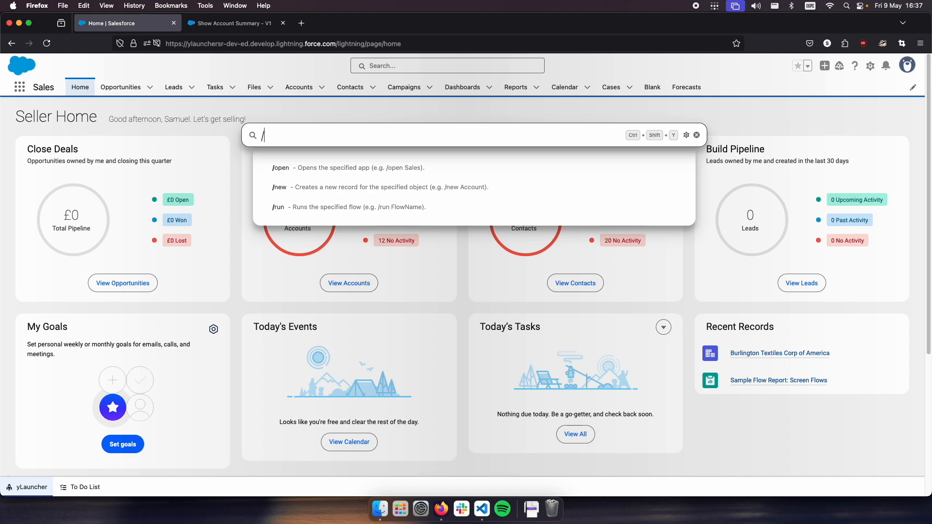
text(run)
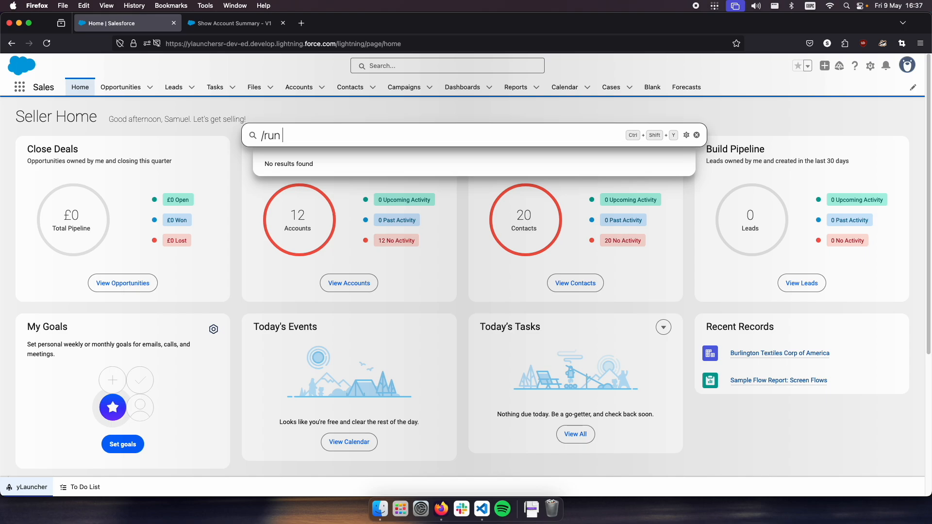
key(BackSpace)
key(BackSpace)
key(BackSpace)
key(BackSpace)
key(BackSpace)
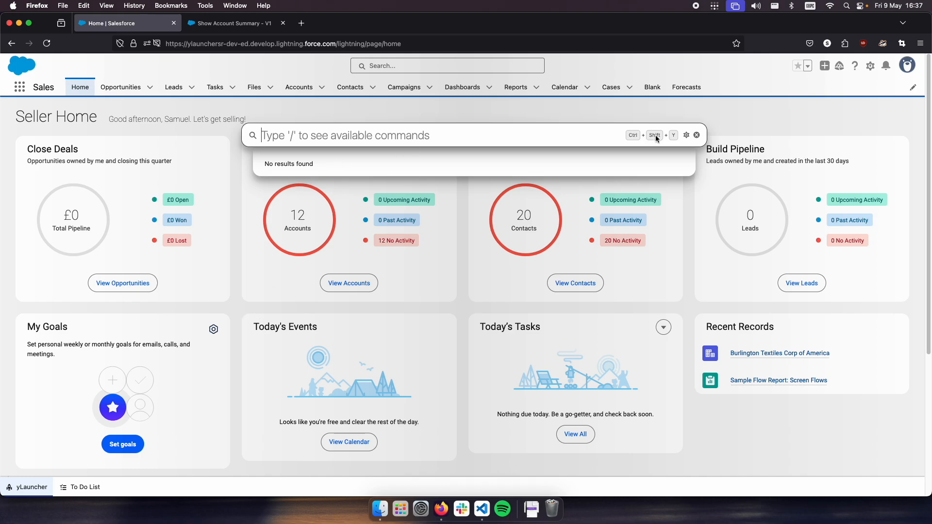
- Enable custom links in the yLauncher settings
click(686, 136)
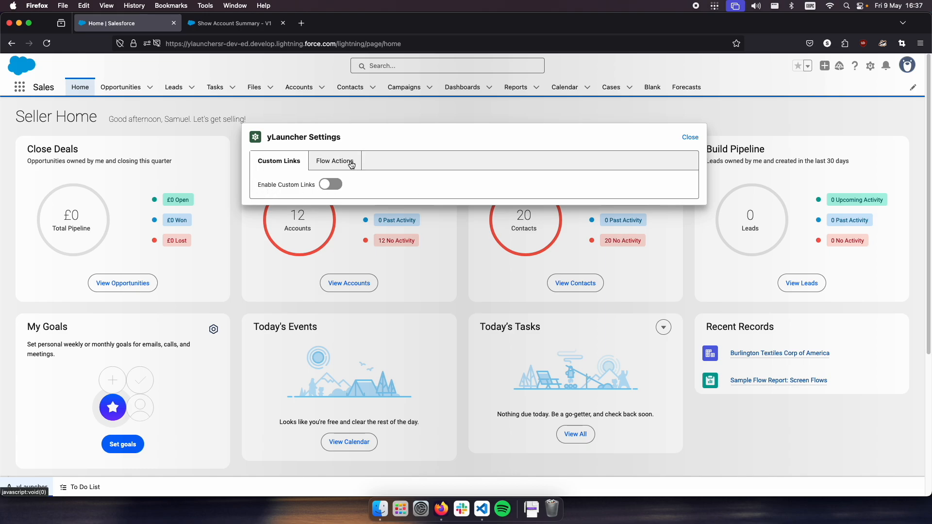
click(275, 186)
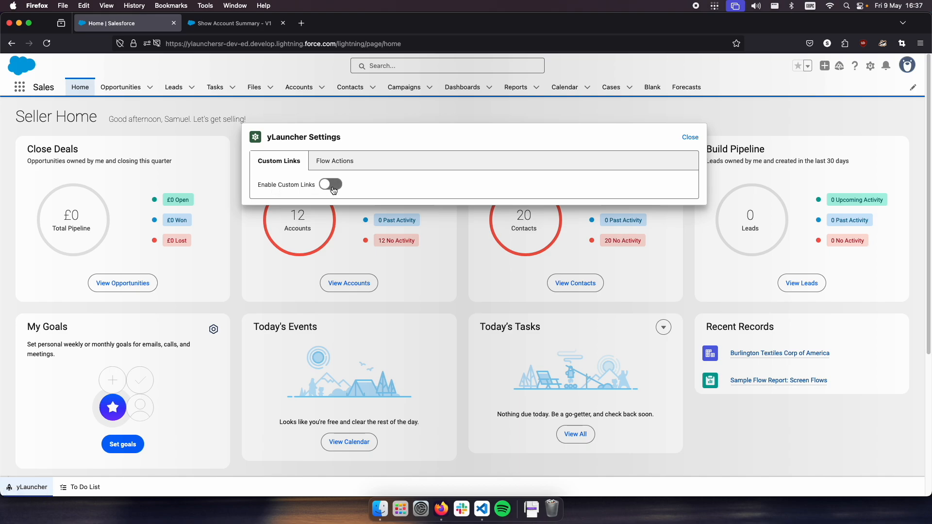
click(650, 136)
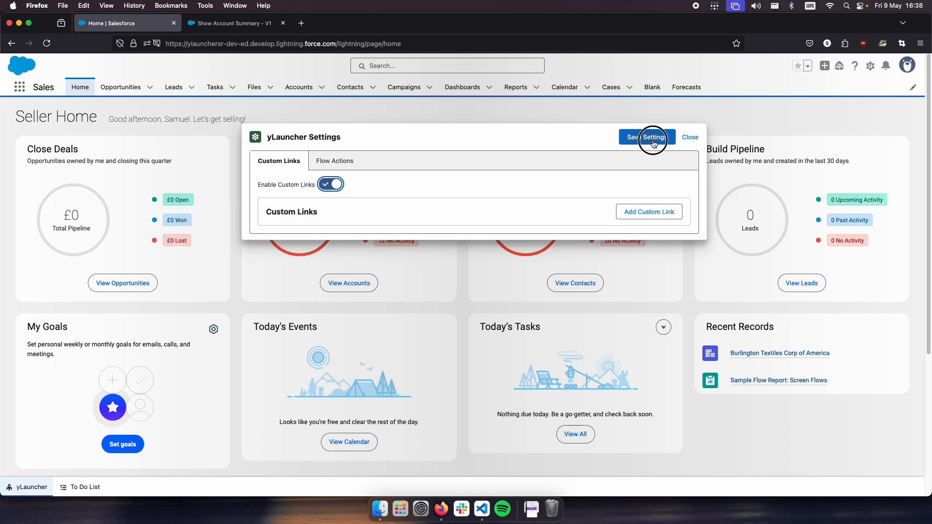
click(648, 212)
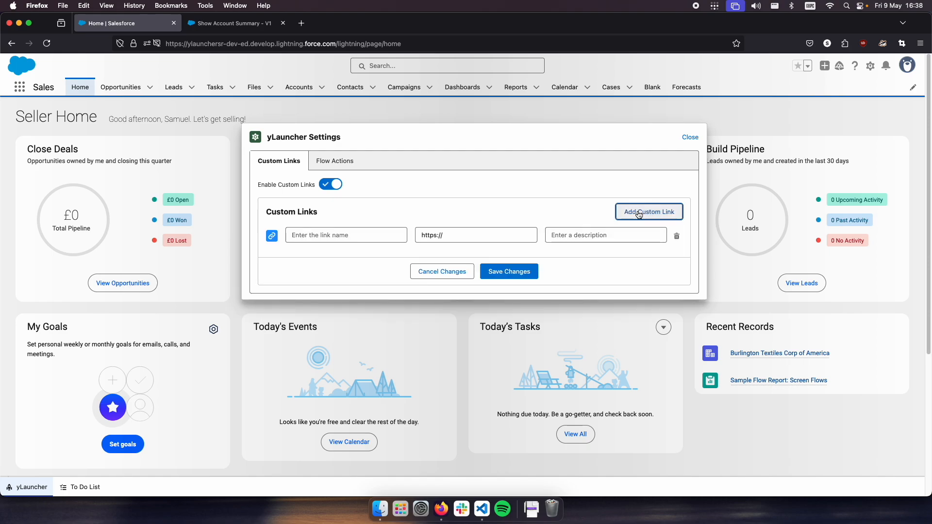
click(329, 240)
text(Intranet)
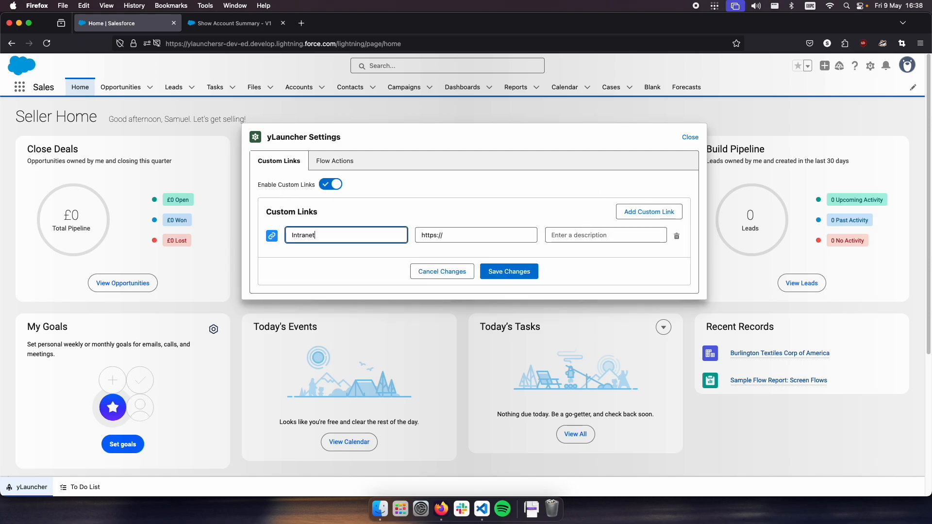
key(Tab)
key(Right)
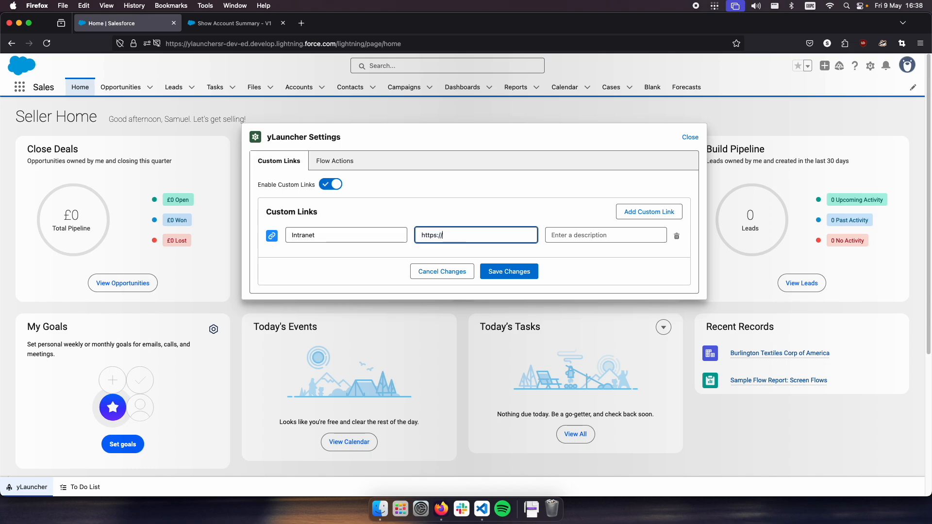
text(google.com)
- Give the Intranet link the description "This is our intranet" and save the custom links
click(575, 235)
text(This is our intranet)
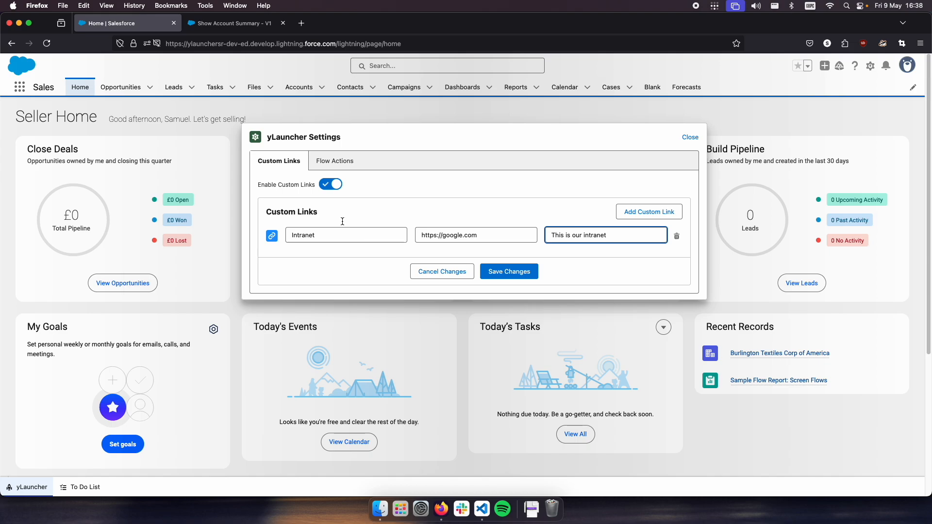
click(510, 272)
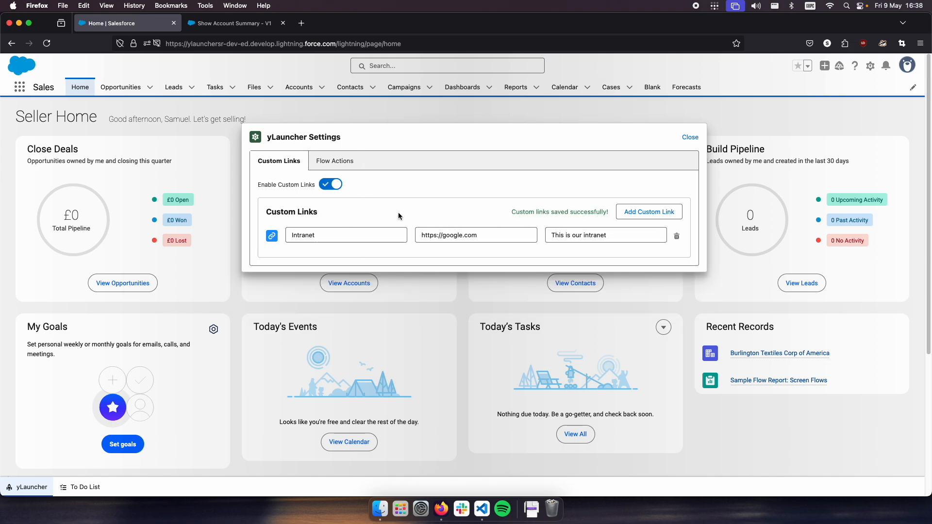
- Leave the launcher settings, test the Intranet link from the launcher, and close the page it opens
click(689, 137)
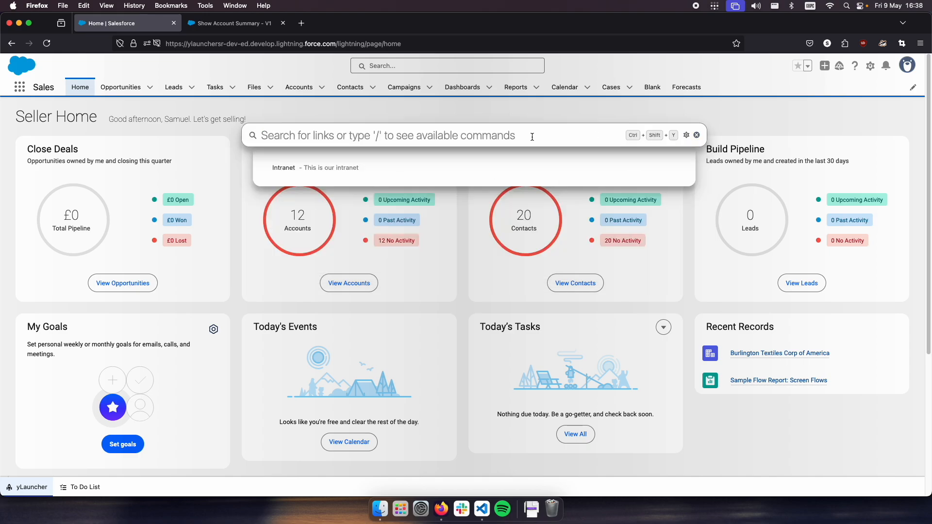
click(332, 170)
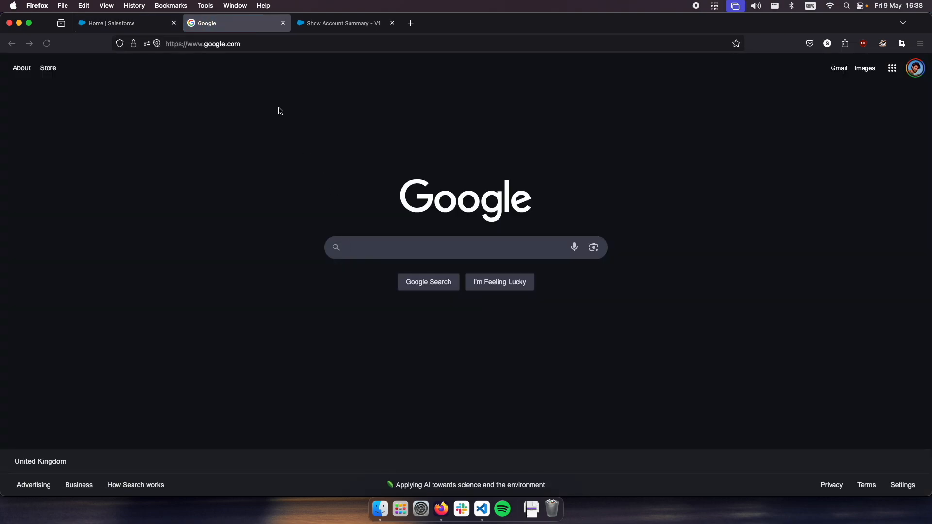
click(283, 24)
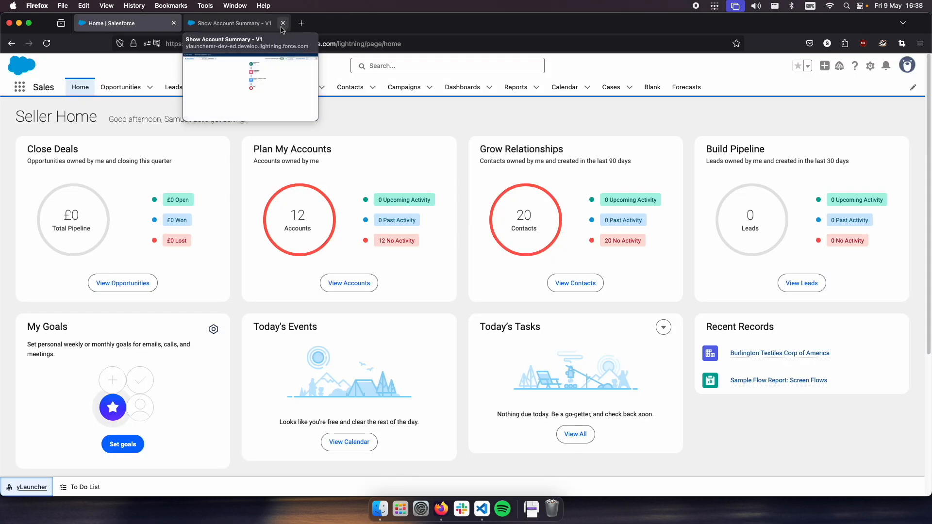
- View the Show Account Summary flow in Flow Builder and return to the Salesforce home page
click(25, 488)
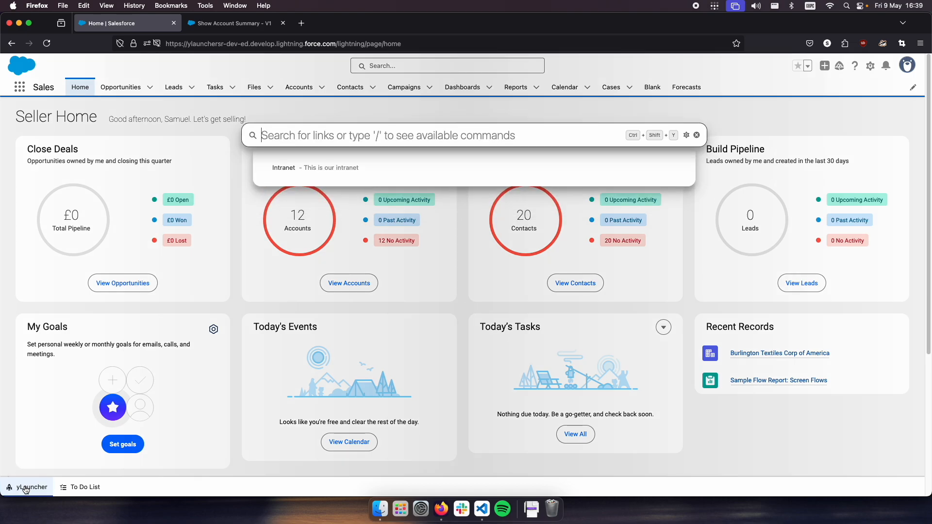
click(237, 221)
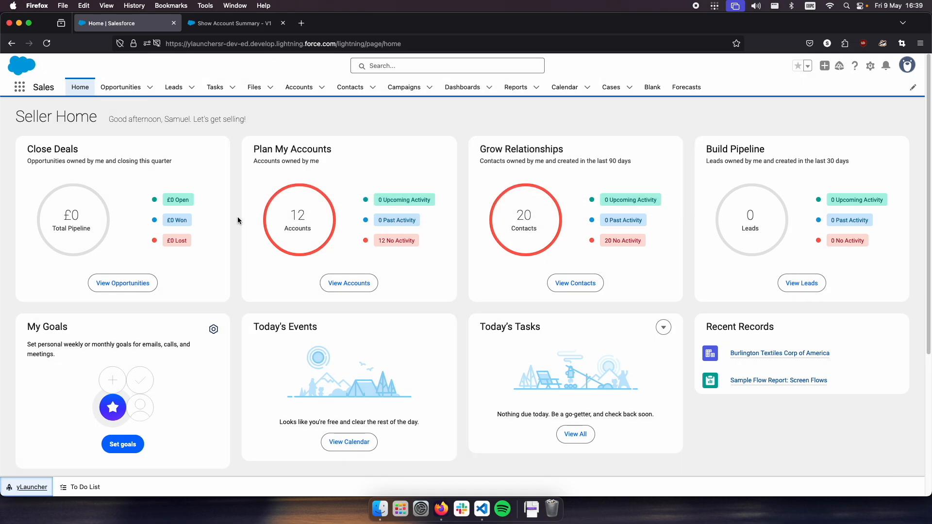
click(228, 23)
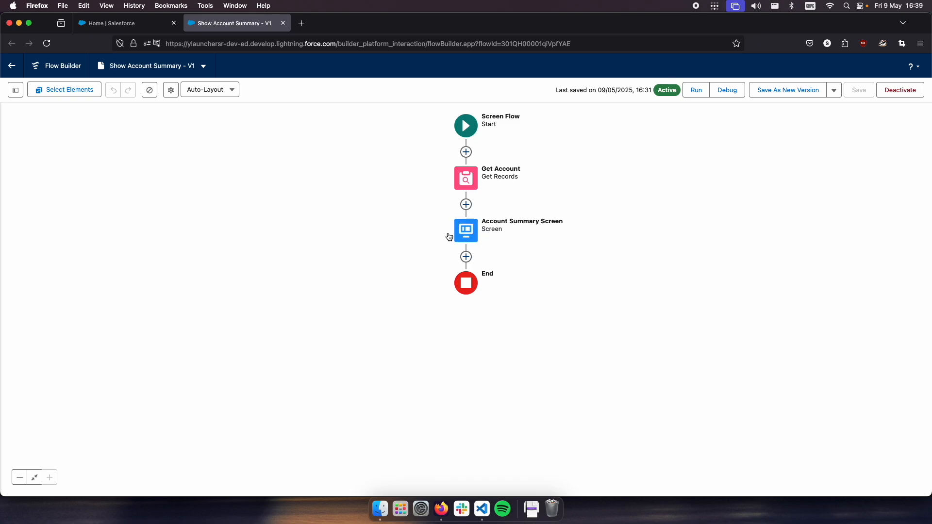
click(125, 25)
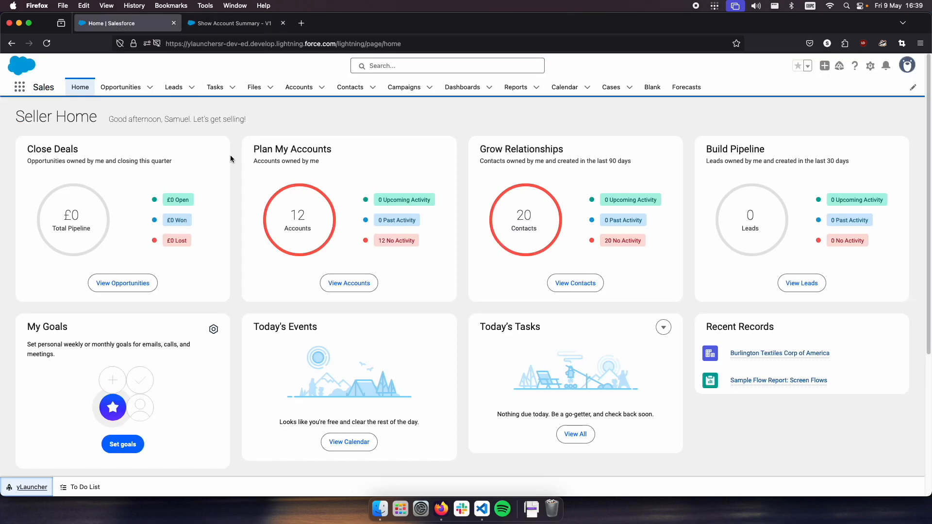
- Open the Burlington Textiles Corp of America account record and bring up the launcher on it
click(297, 88)
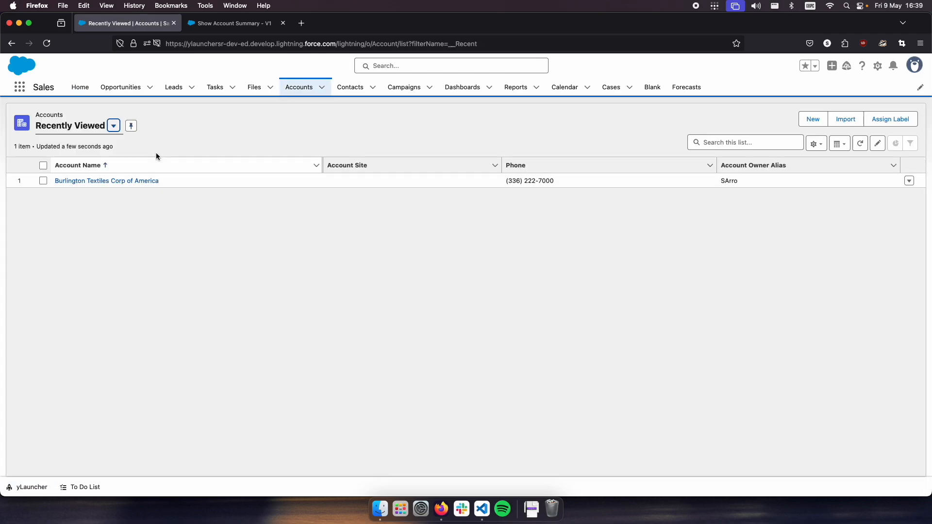
click(113, 181)
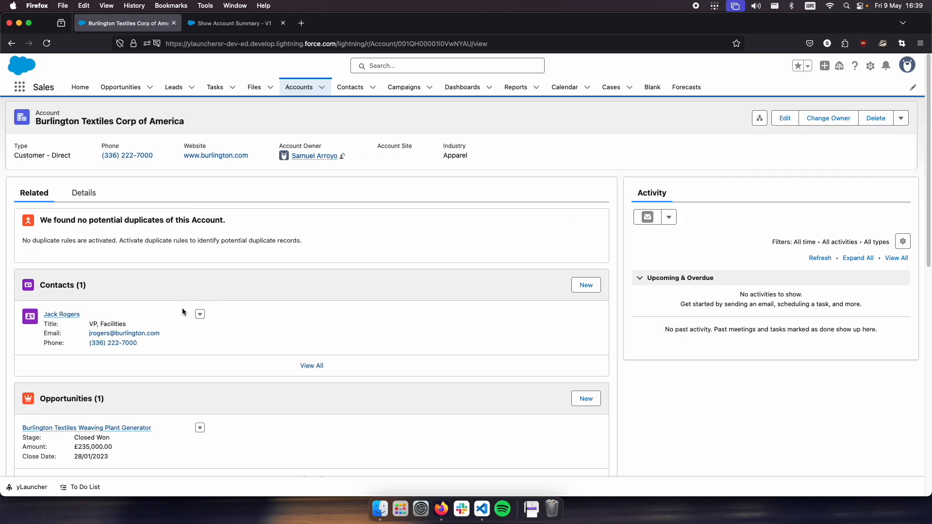
key(ctrl+shift+y)
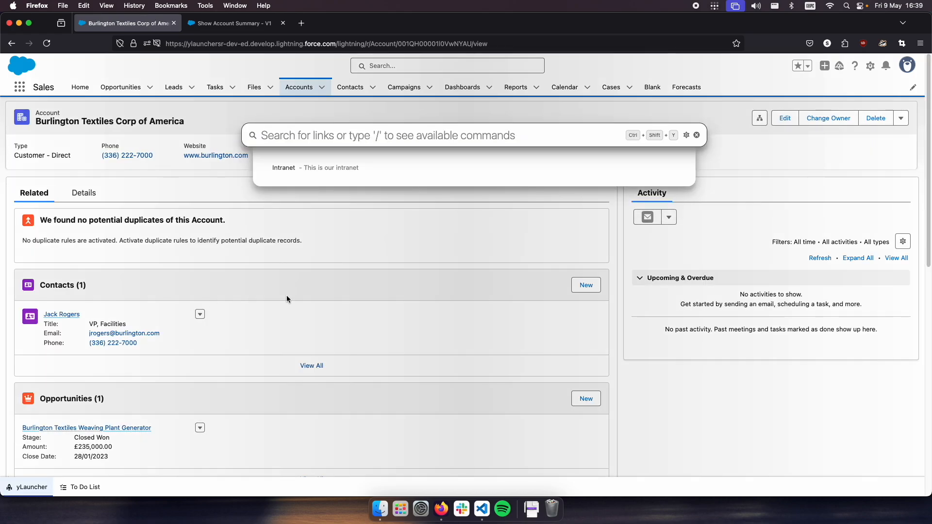
- Use the launcher's /edit command to view the account's edit form, and cancel the form without changes
text(/)
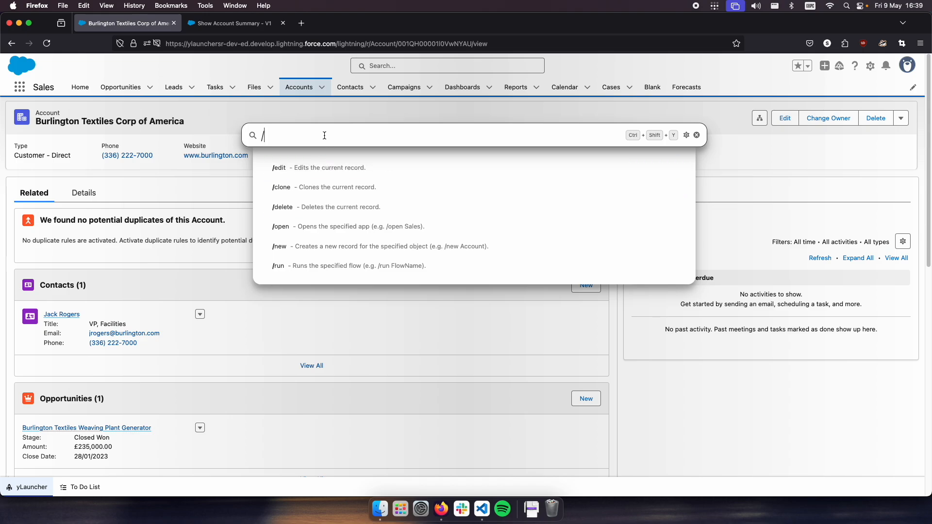
text(edit)
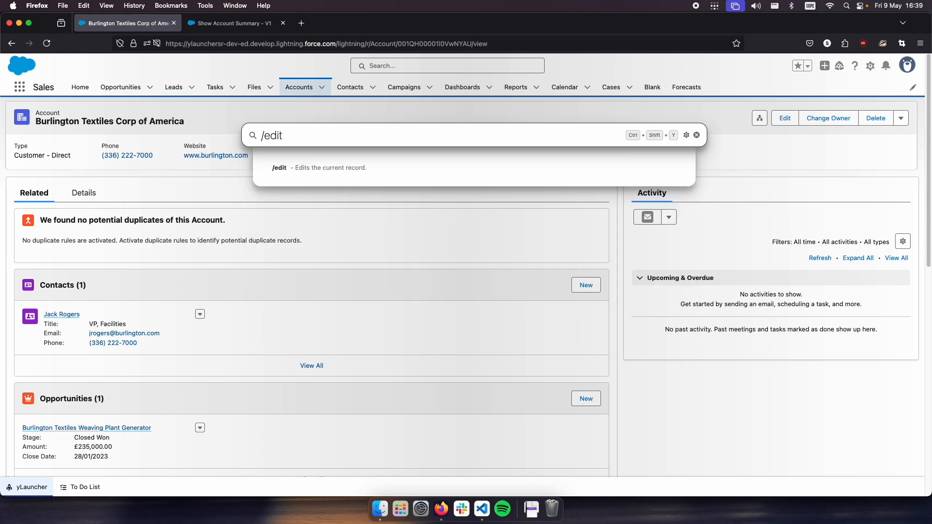
key(Return)
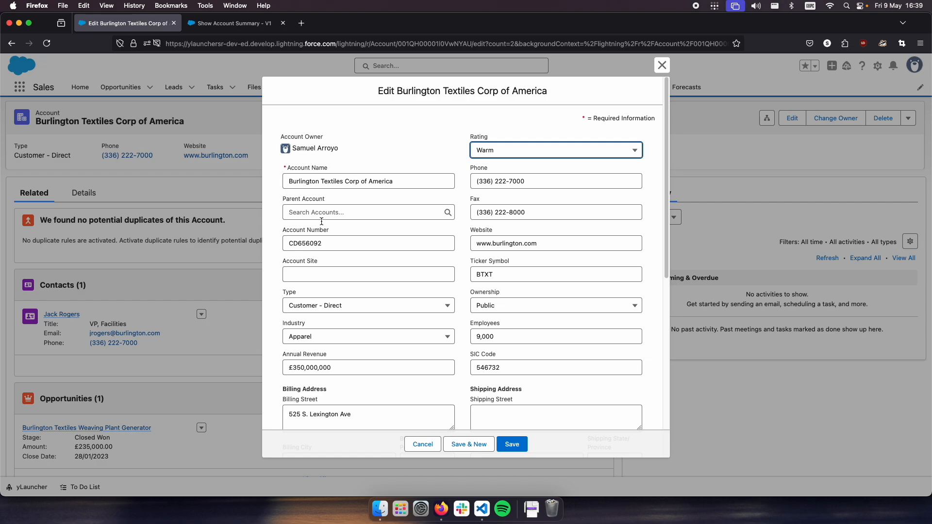
click(423, 445)
- Use the launcher's /clone command to view the prefilled new account form, and cancel the form without saving
key(ctrl+shift+y)
text(/)
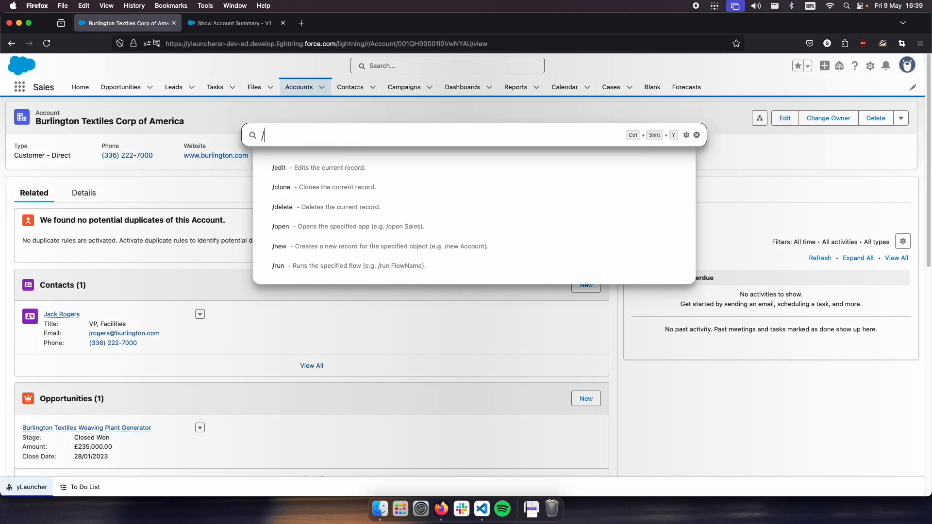
text(clone)
key(Return)
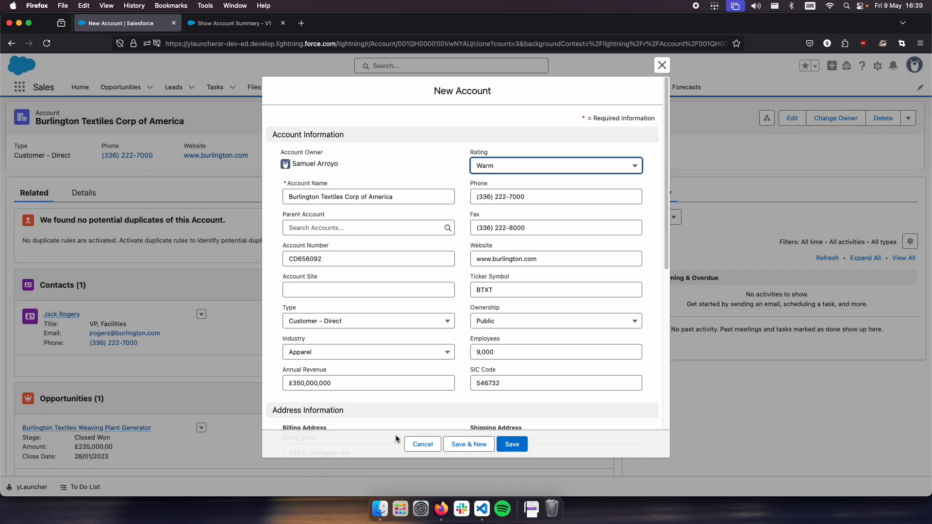
click(422, 445)
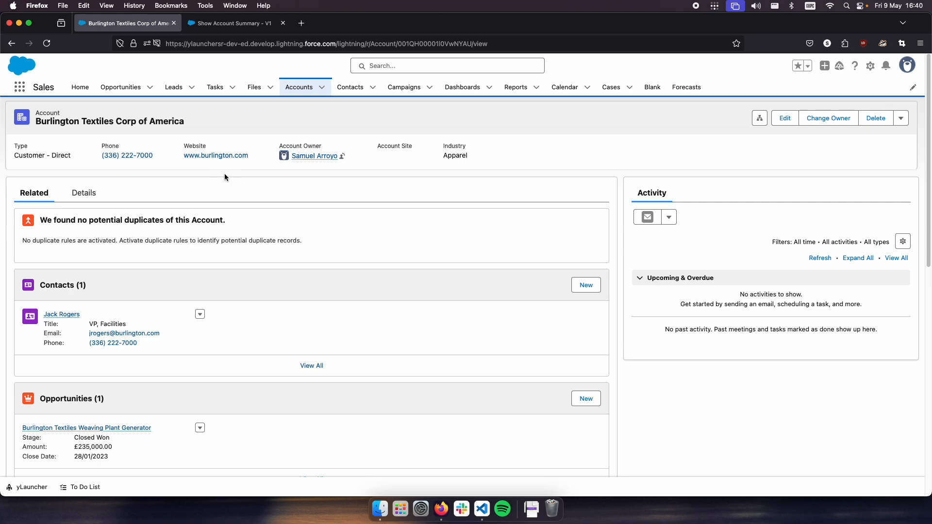
- Open the yLauncher settings and enable flow actions
key(ctrl+shift+y)
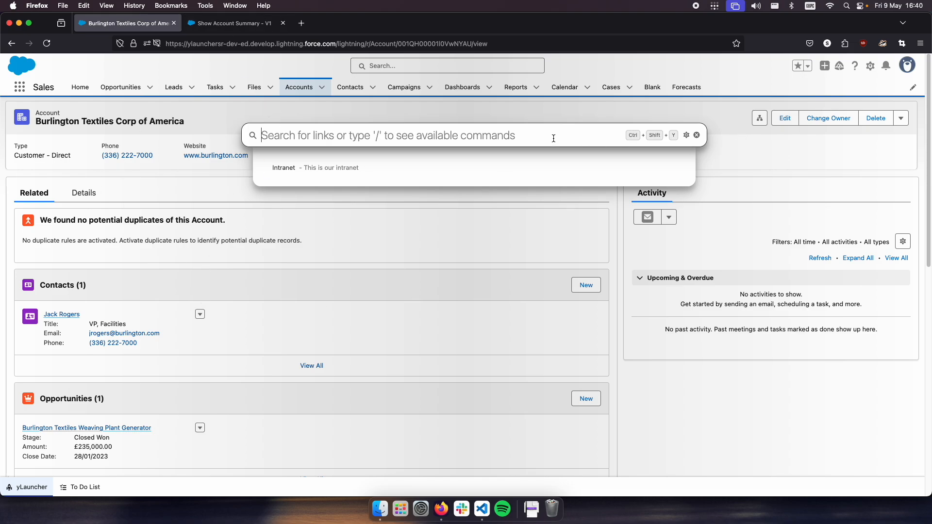
click(686, 136)
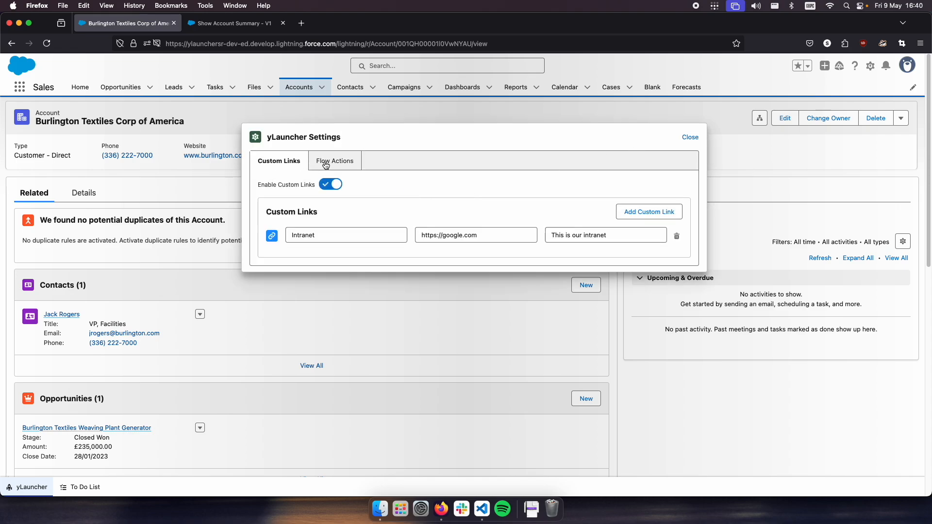
click(332, 165)
click(329, 185)
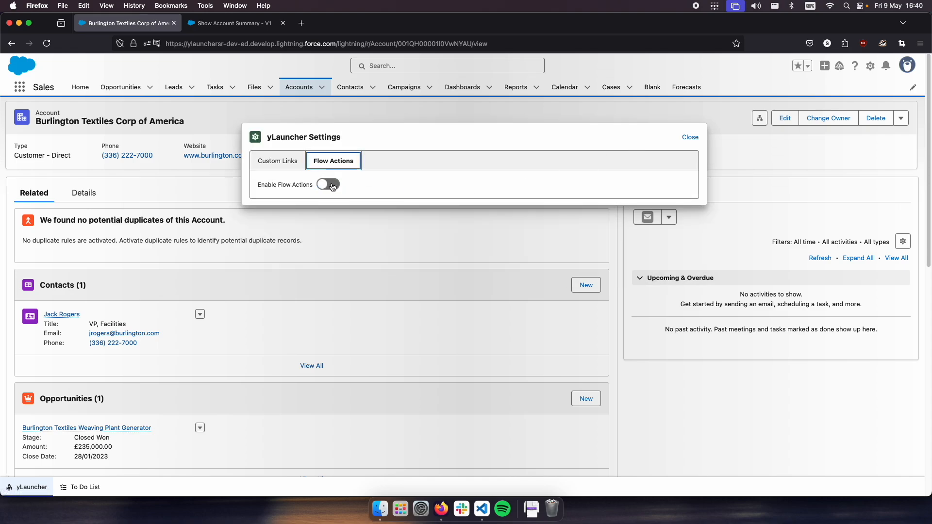
click(631, 140)
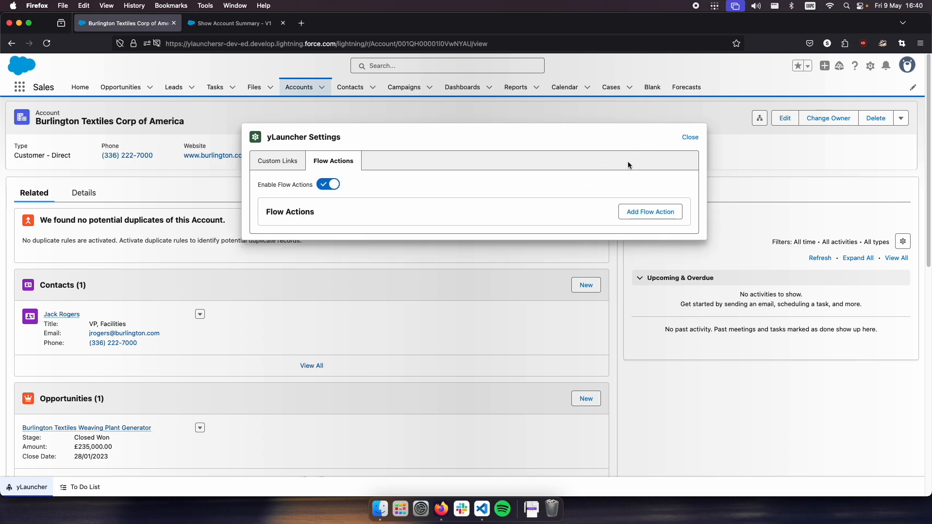
- Add a flow action labelled "Show Account Summary"
click(654, 211)
click(317, 233)
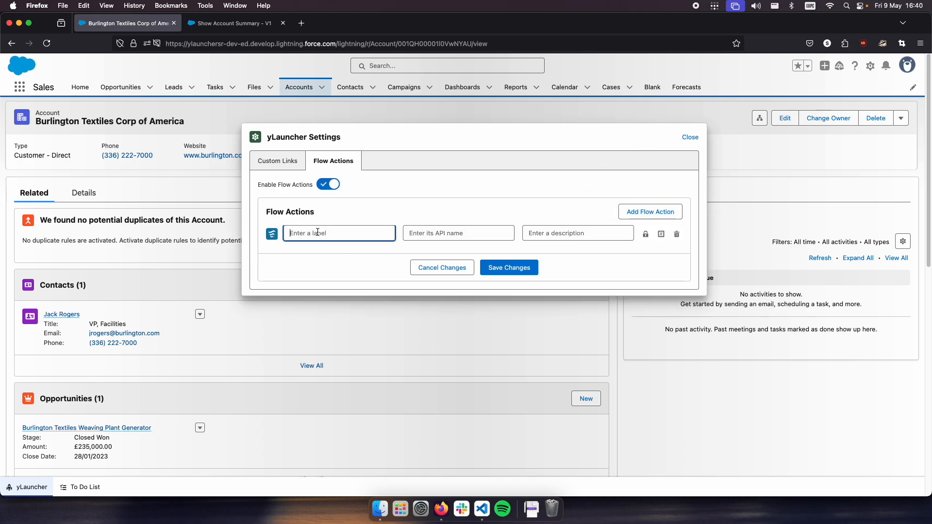
text(Show Account Summary)
- Copy the API name Show_Account_Summary from the flow's version properties in Flow Builder into the flow action's API name
click(438, 240)
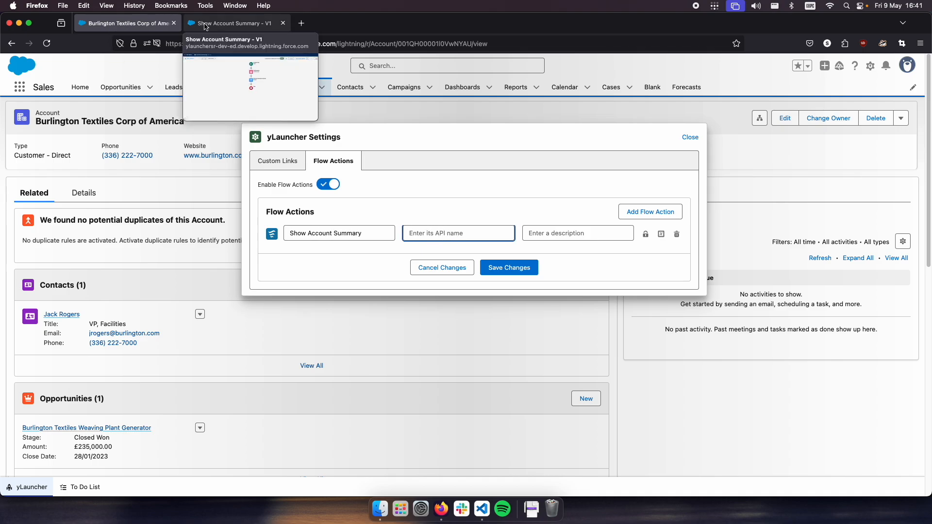
click(222, 25)
click(170, 90)
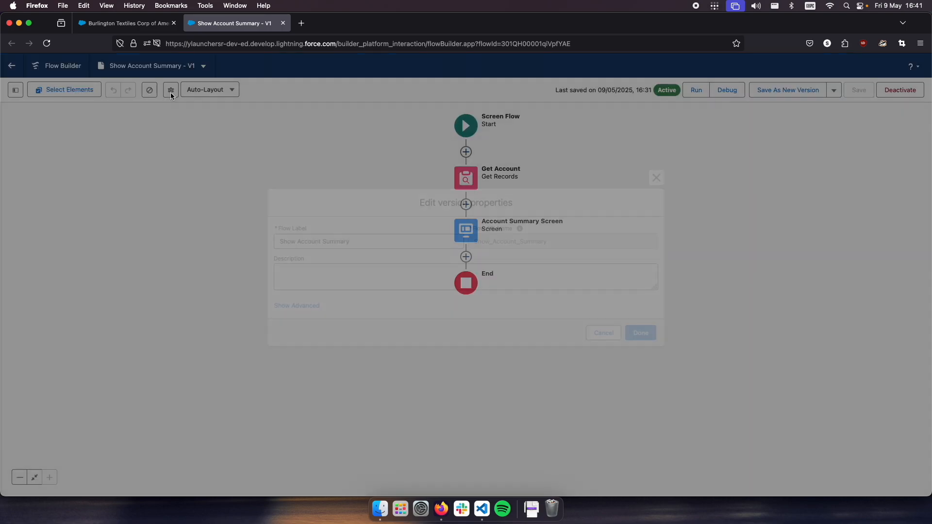
double_click(509, 241)
key(super+c)
key(ctrl+shift+Tab)
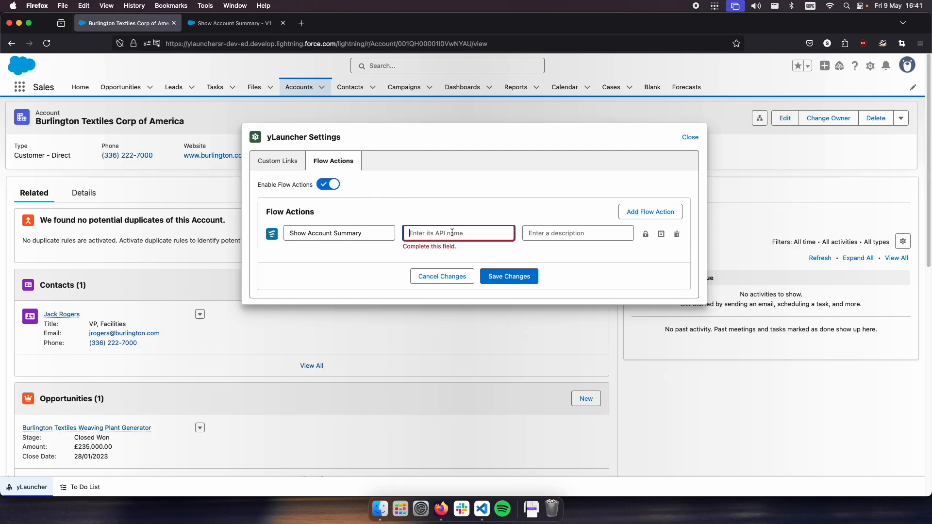
key(ctrl+Tab)
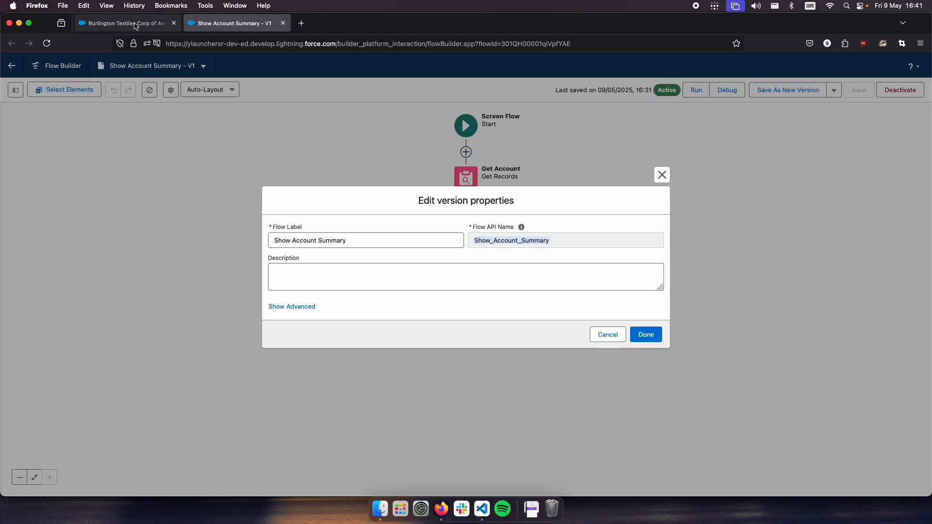
key(ctrl+shift+Tab)
key(super+v)
key(Tab)
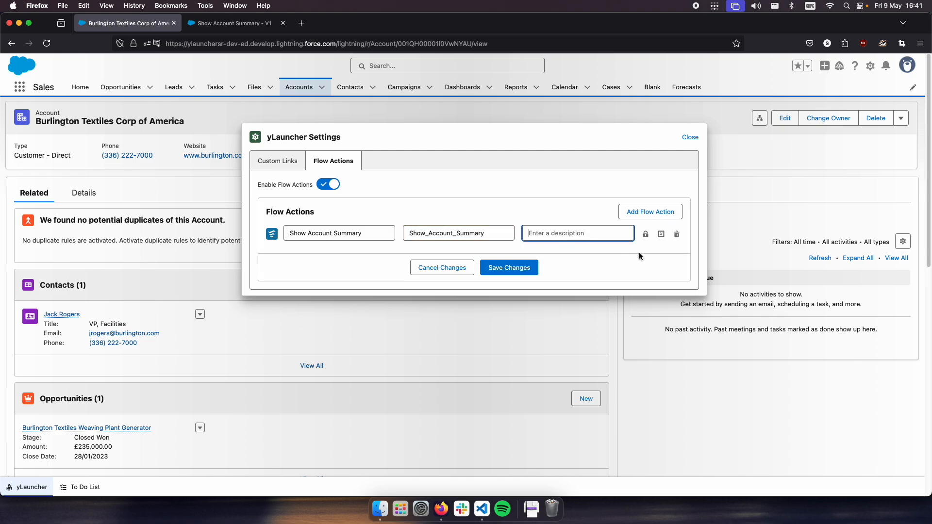
- Copy the flow action's label "Show Account Summary" into its description
triple_click(339, 233)
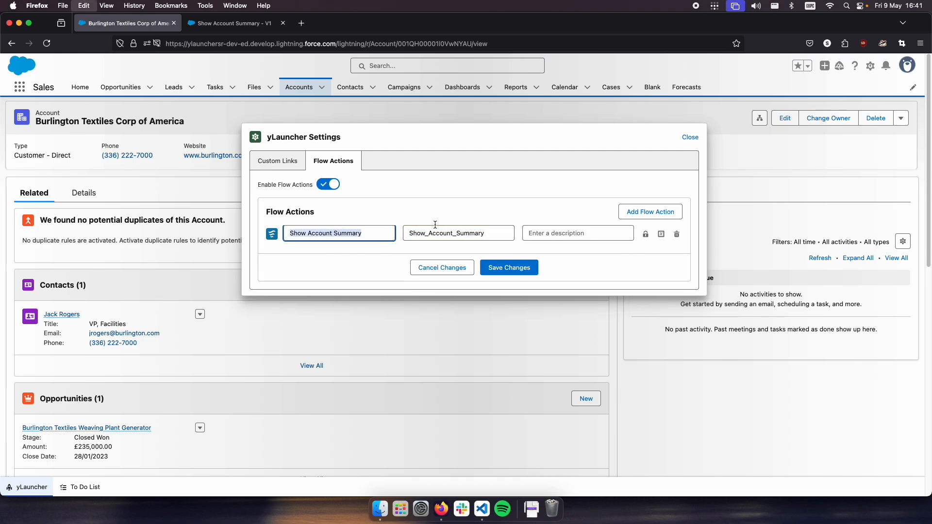
click(560, 238)
key(super+v)
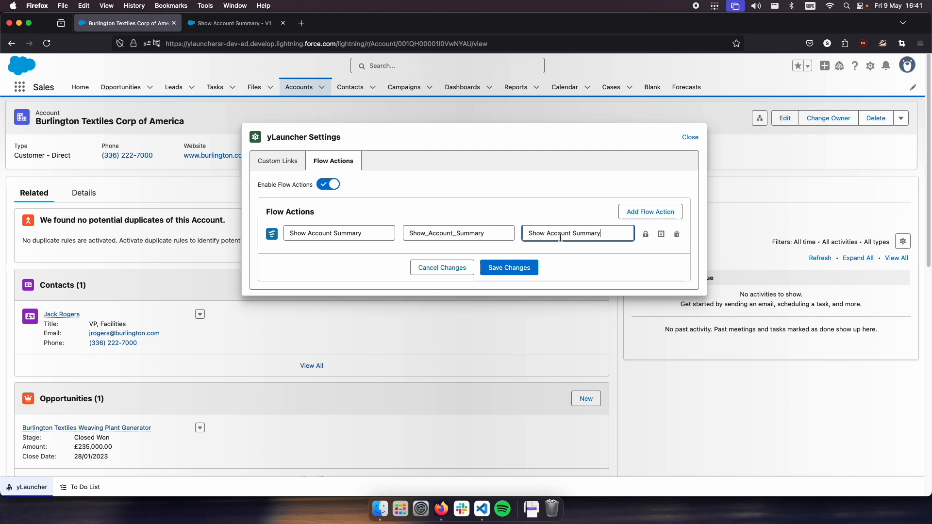
click(636, 250)
- Restrict the Show Account Summary flow action to the Account object
click(646, 236)
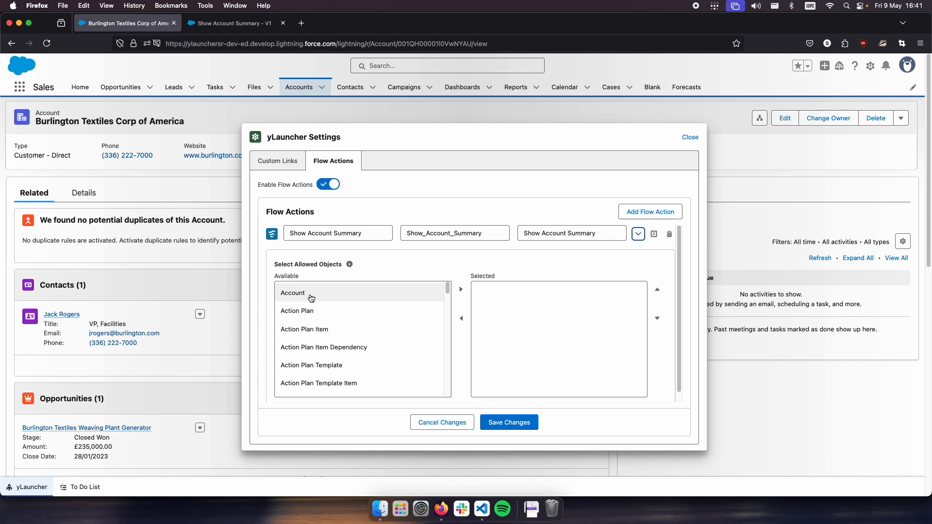
click(639, 236)
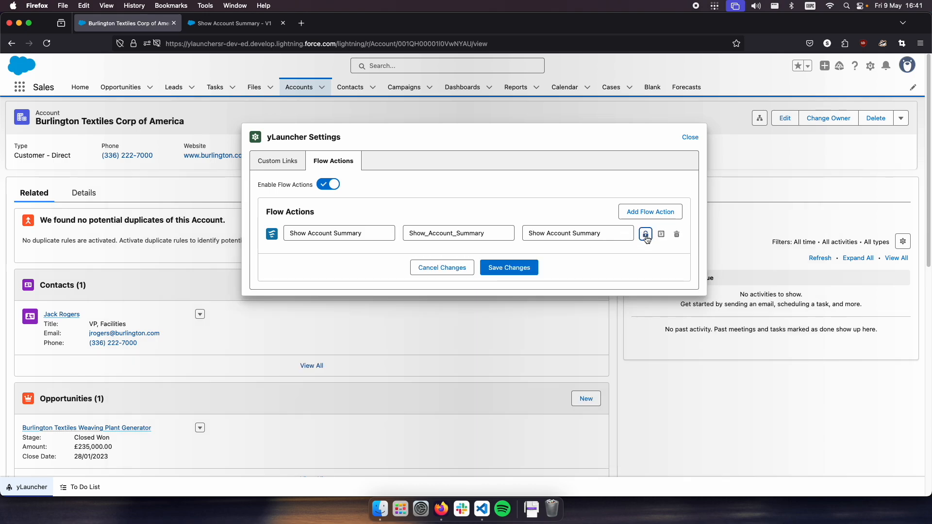
click(642, 236)
click(304, 294)
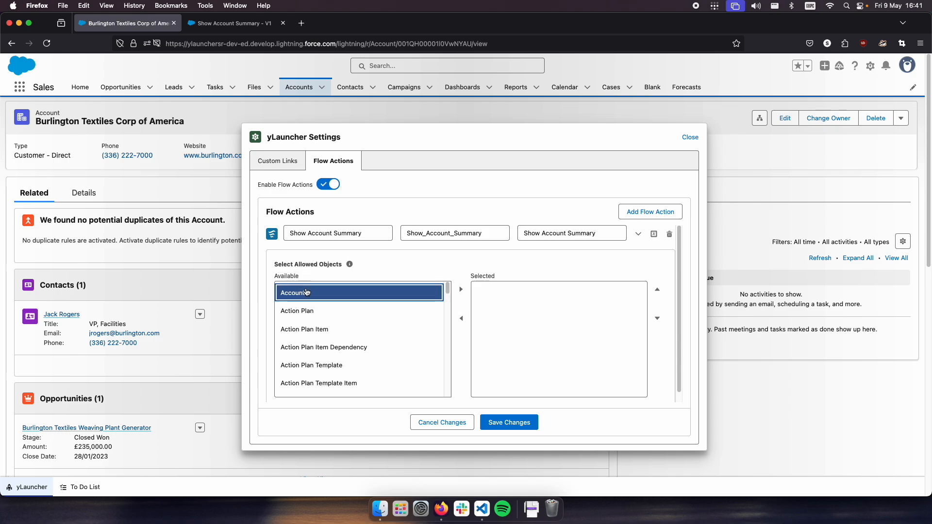
click(461, 289)
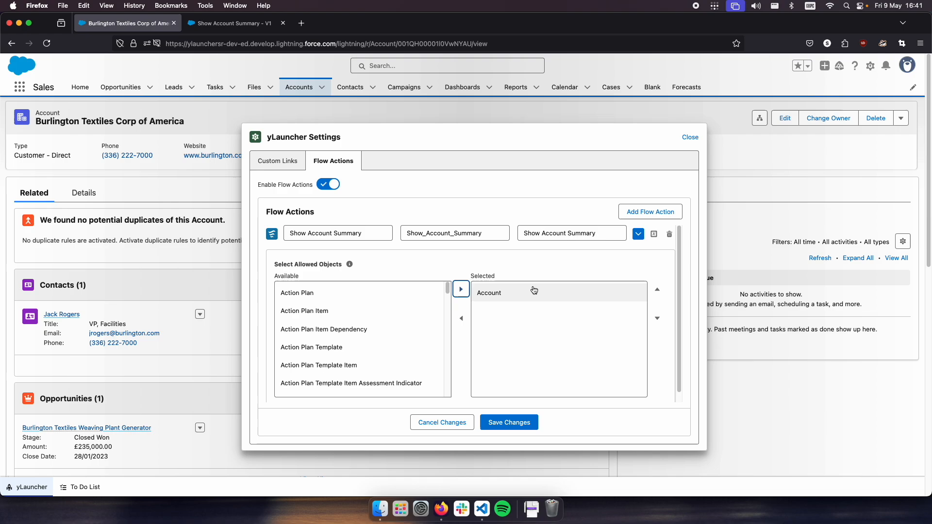
click(639, 236)
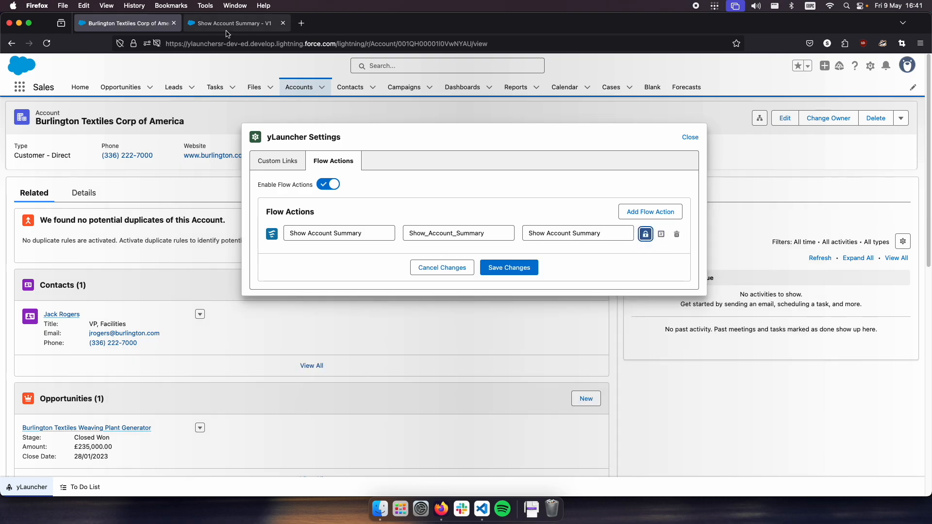
- Add a variable to the flow action and look up the name of the flow's variable in Flow Builder's resource list
click(663, 236)
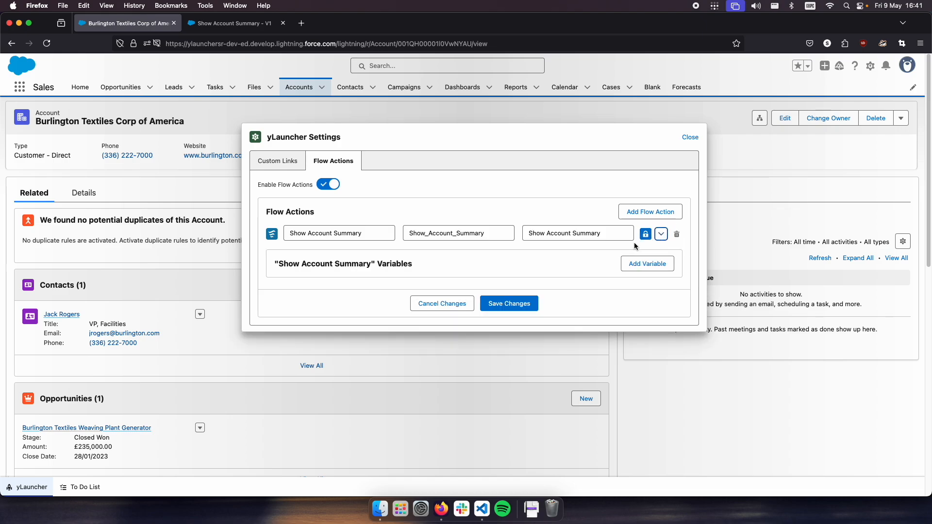
click(649, 264)
click(221, 23)
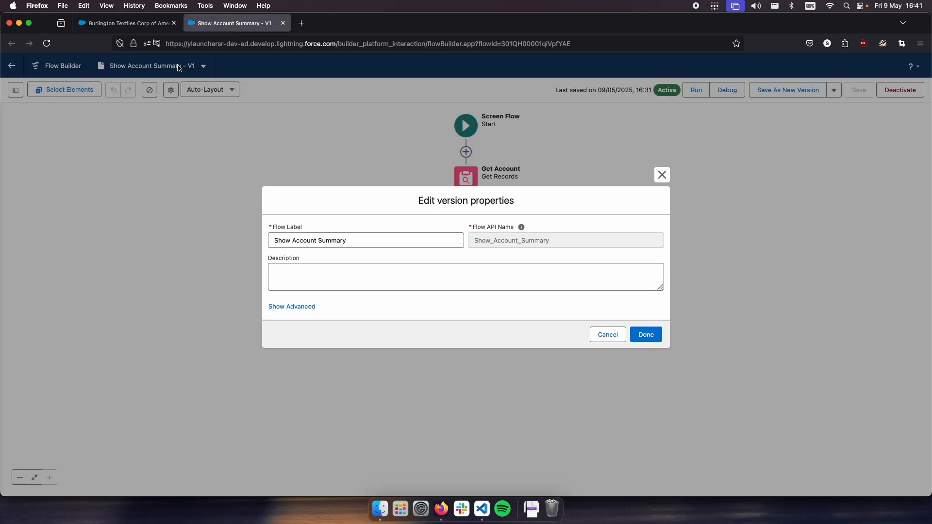
click(624, 340)
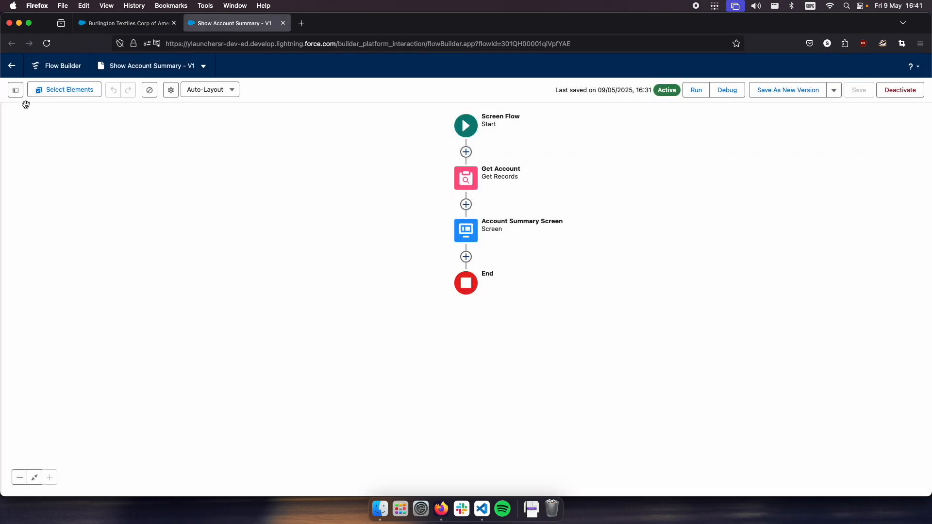
click(15, 92)
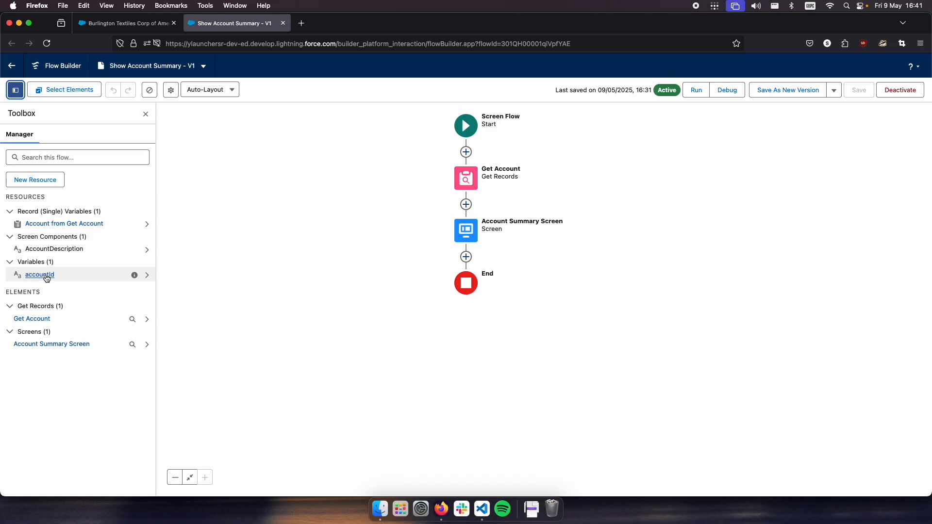
- Name the flow action's variable accountId, with {!recordId} as its value, and save the flow actions
click(98, 30)
double_click(377, 283)
text(accountId)
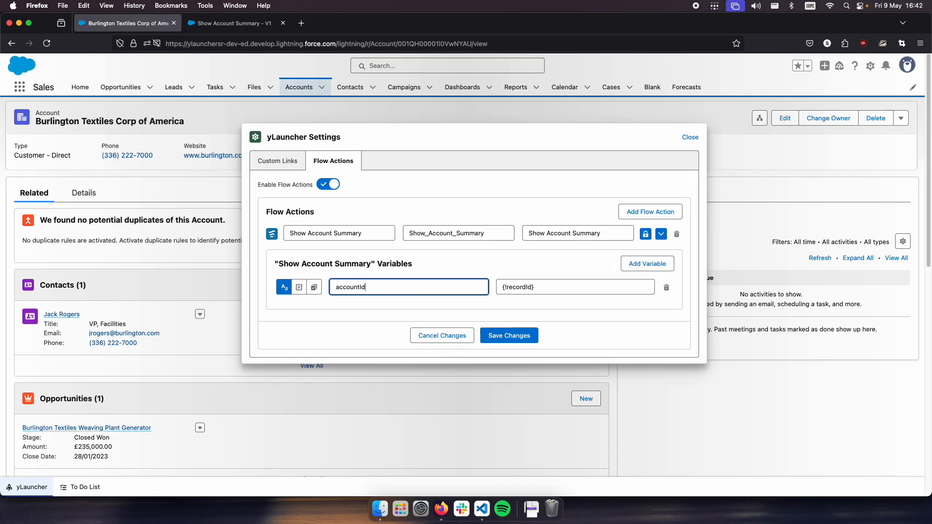
drag(547, 288, 503, 288)
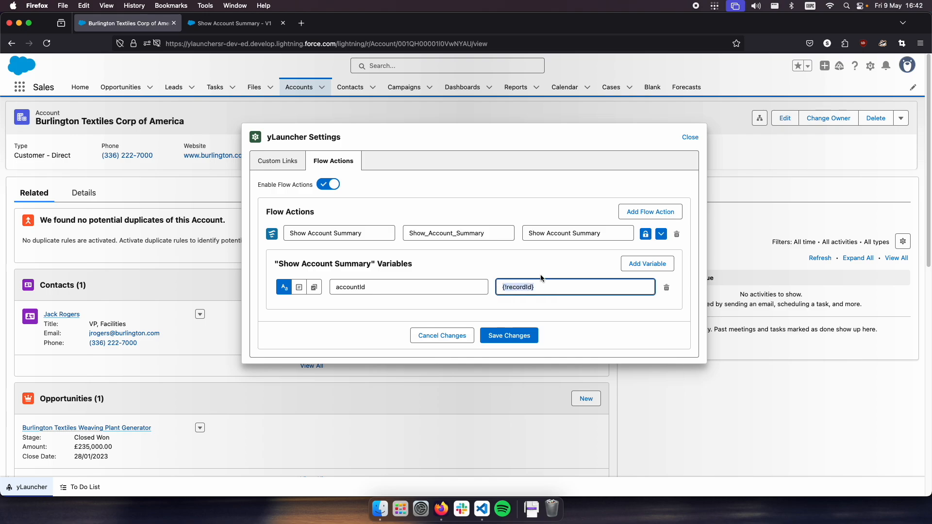
click(354, 297)
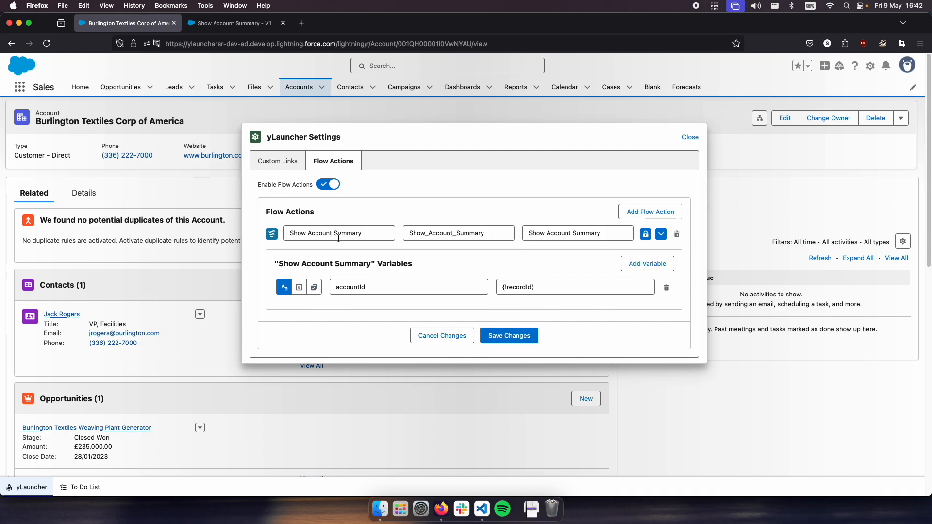
click(517, 339)
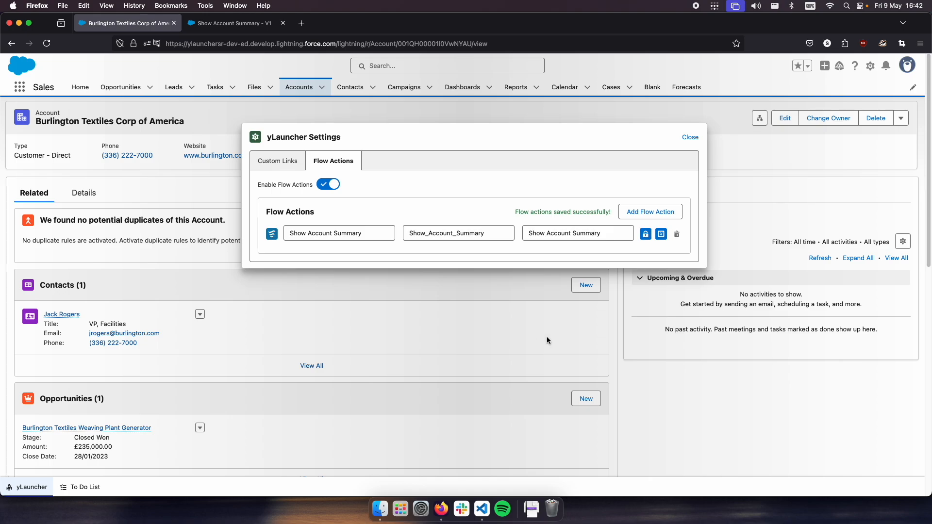
- Leave the launcher settings and run the Show Account Summary flow on the account with the /run command
click(689, 137)
click(422, 137)
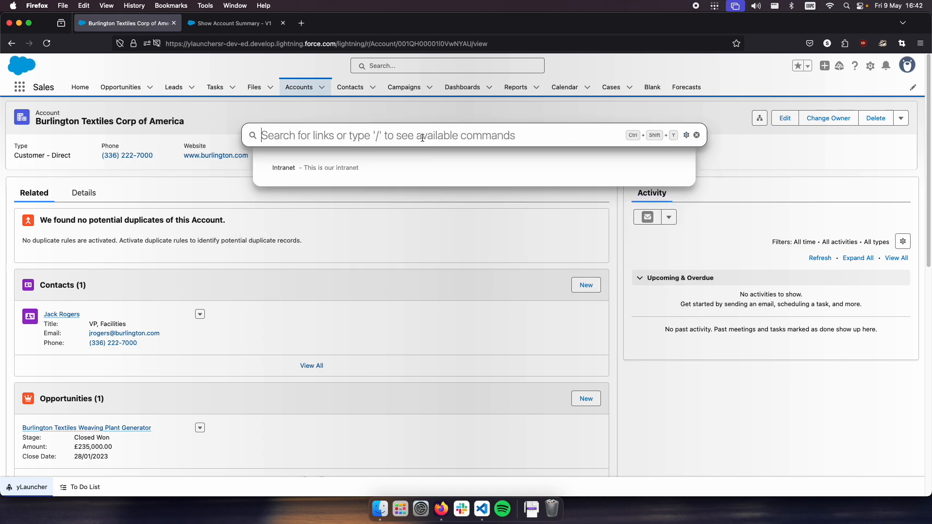
text(/run)
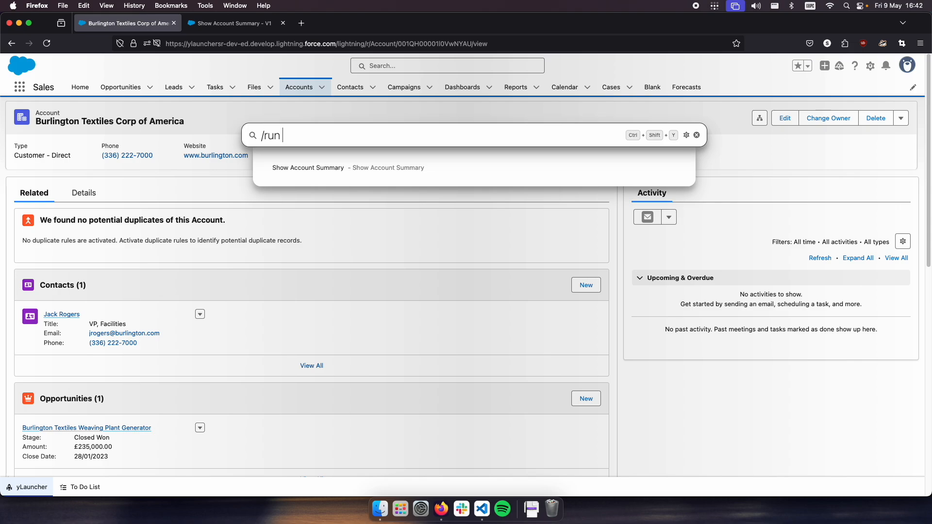
key(Down)
key(Return)
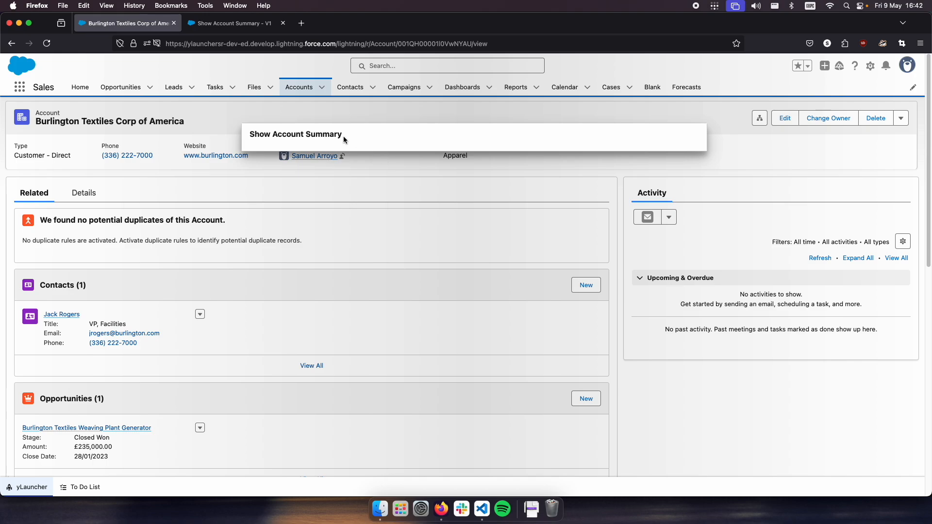
- Dismiss the flow window, reopen the launcher on the account record, and list the available commands
click(217, 183)
click(48, 483)
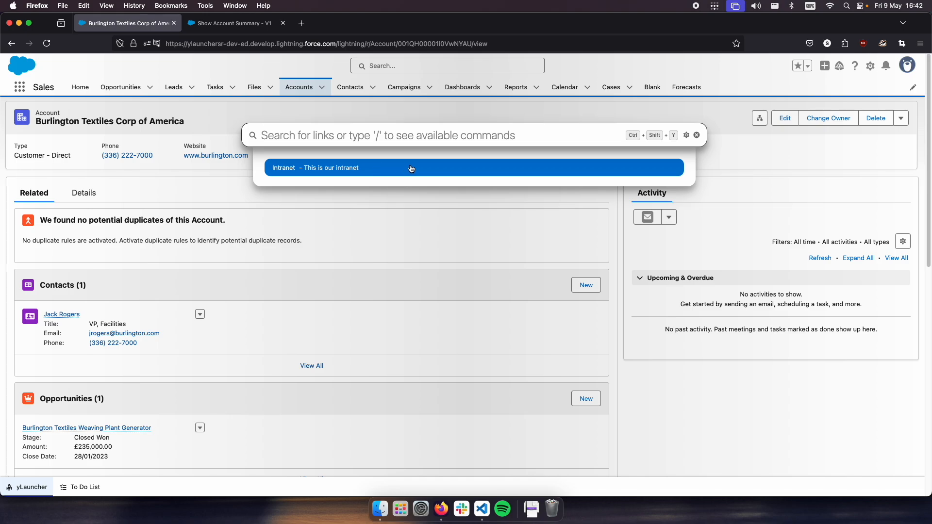
text(/)
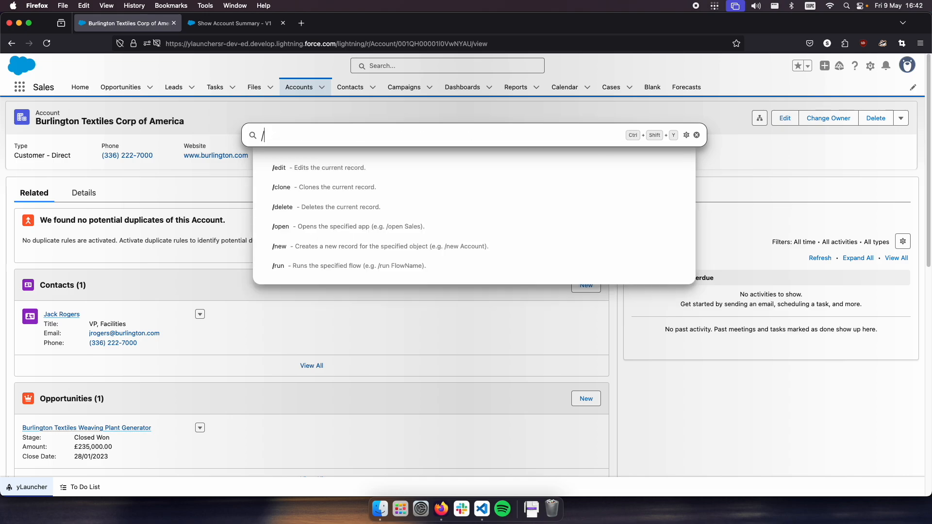